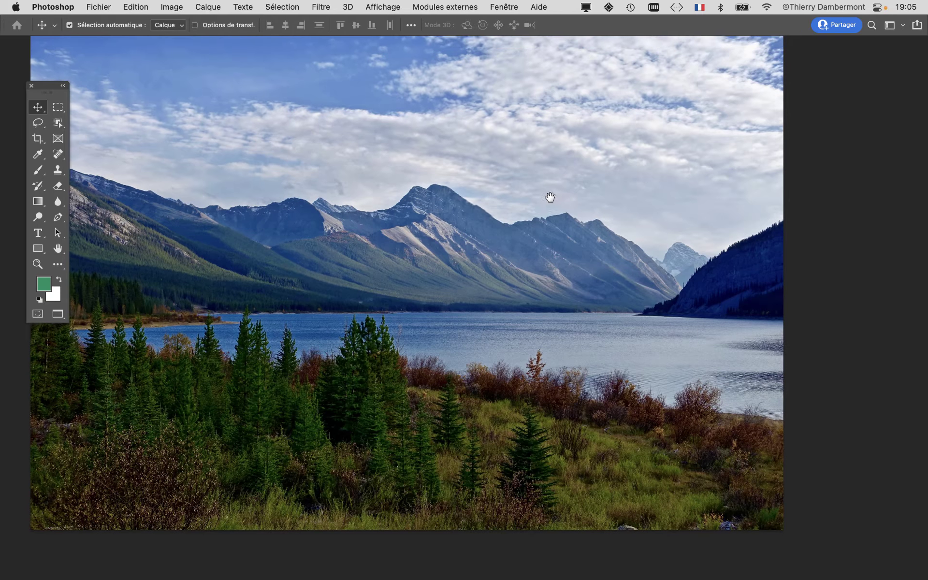
Step: Zoom out and show the Calques panel listing the single Arrière-plan layer
scroll(466, 207, down, 5)
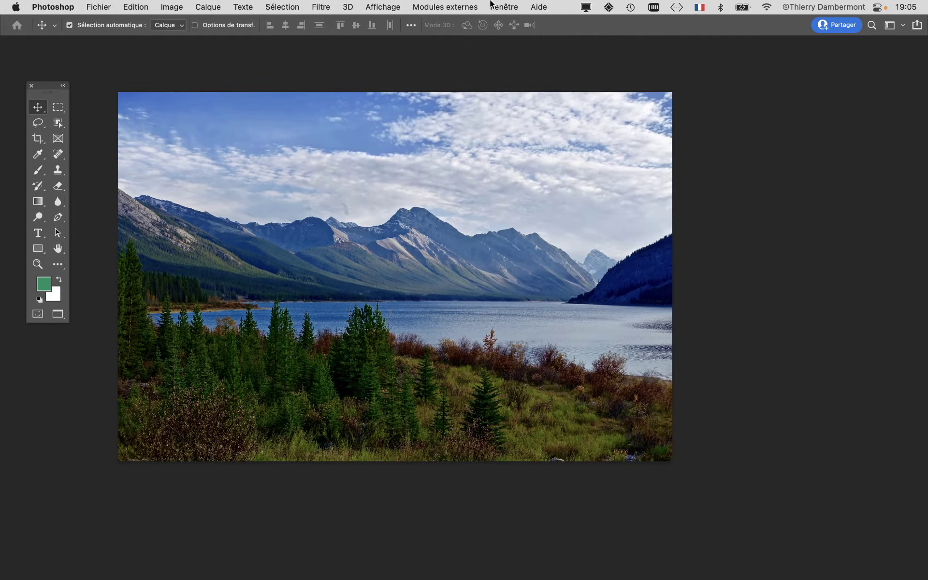
click(498, 7)
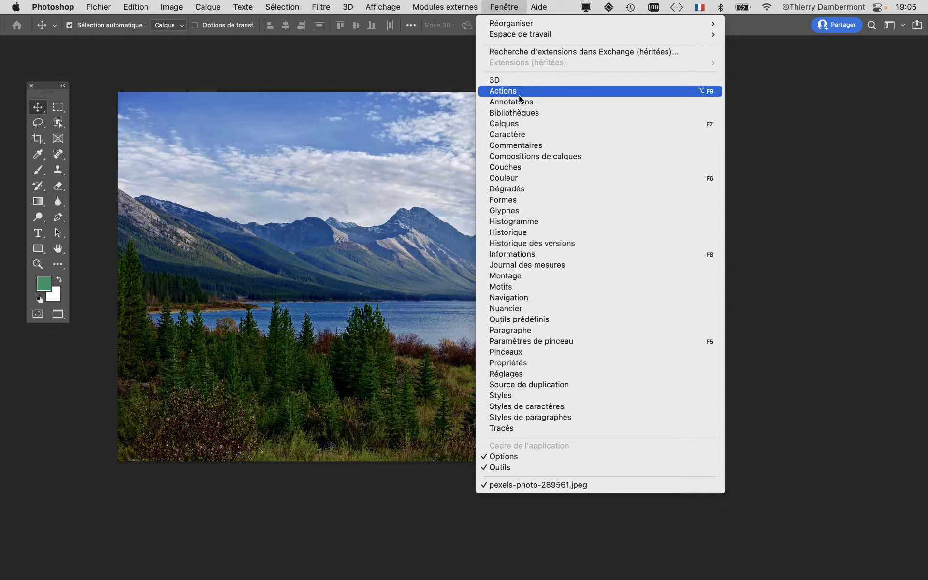
click(518, 124)
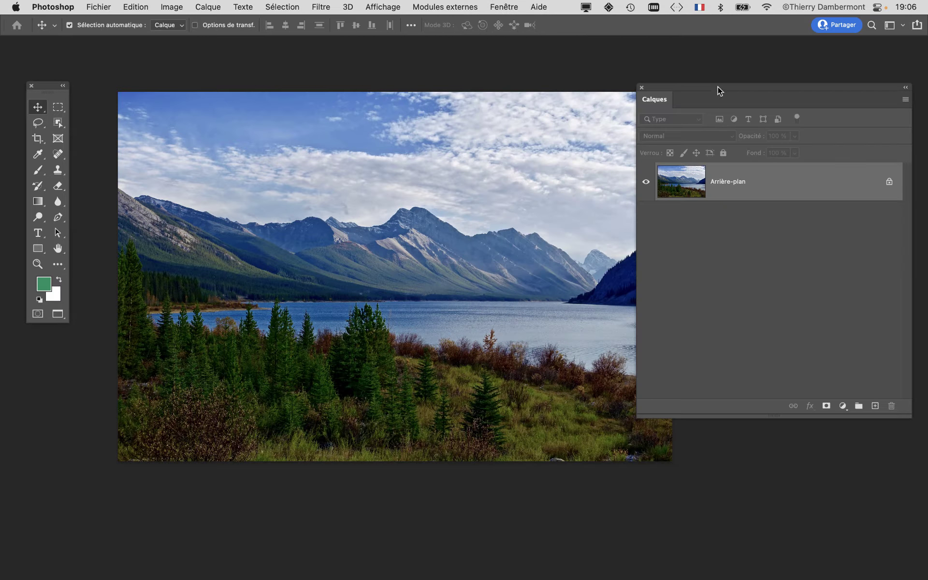
Step: Move and shrink the Calques panel into a compact, narrow list beside the photo
drag(719, 88, 631, 98)
drag(821, 425, 821, 366)
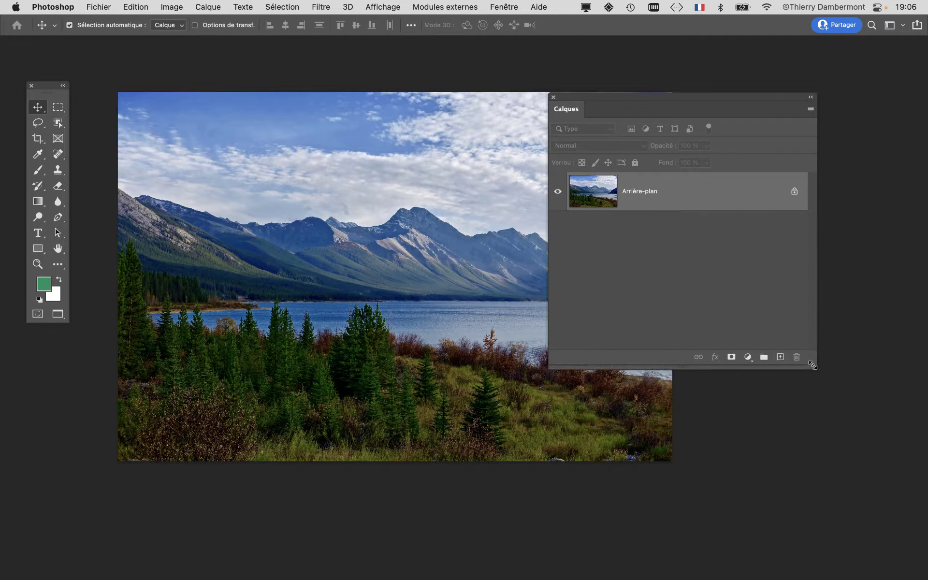
drag(729, 96, 788, 156)
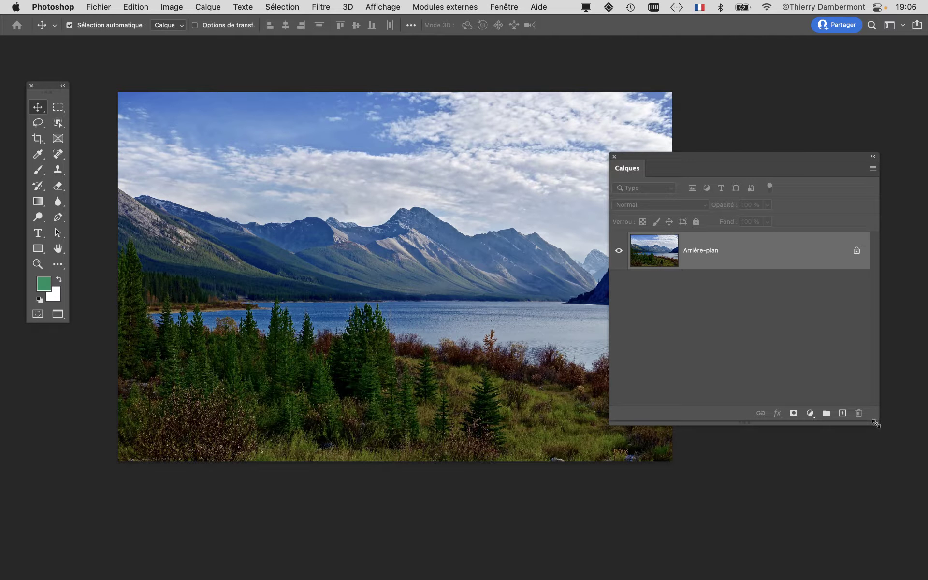
drag(875, 424, 854, 347)
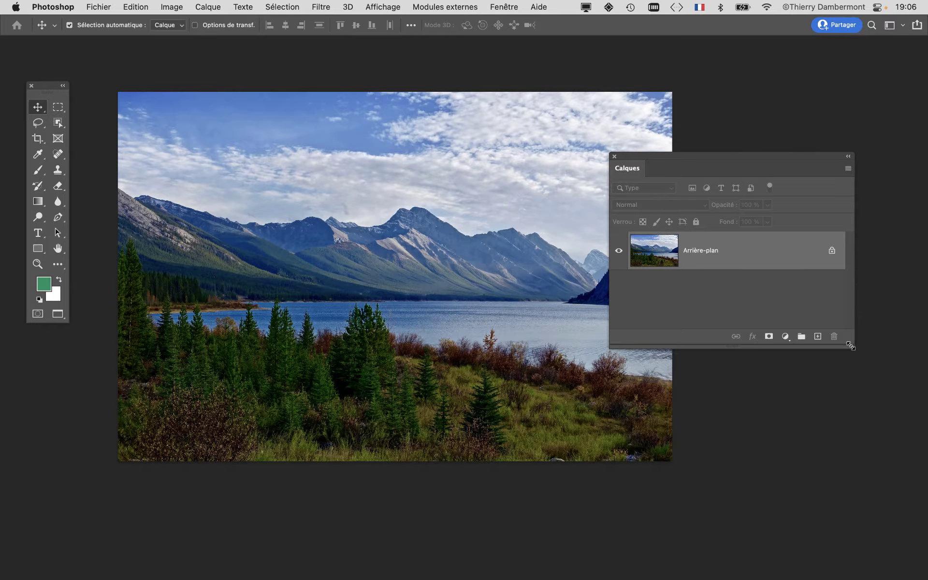
mouse_move(851, 346)
mouse_down()
mouse_move(828, 353)
mouse_move(815, 378)
mouse_up()
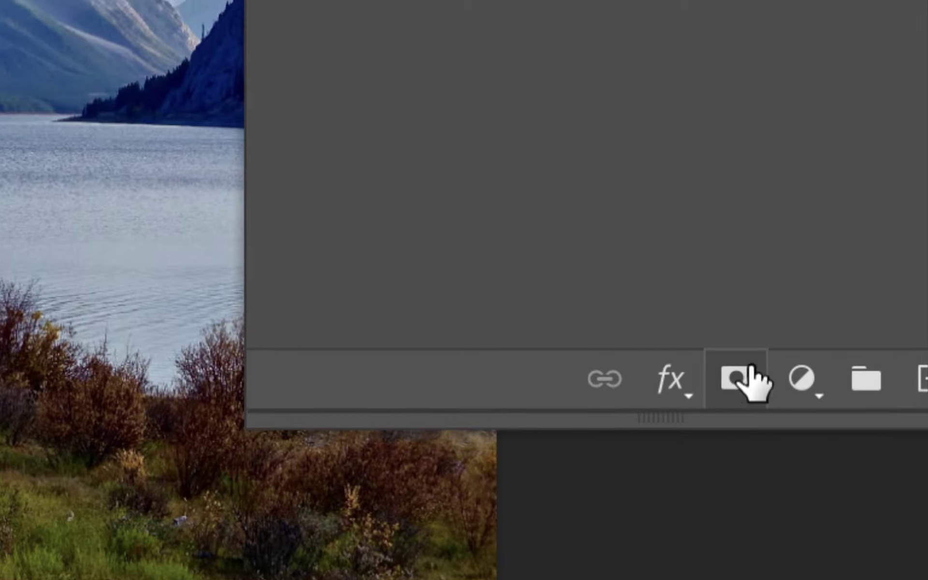
Step: Add a layer mask and delete it, unlocking Arrière-plan as an unmasked Calque 0
click(751, 382)
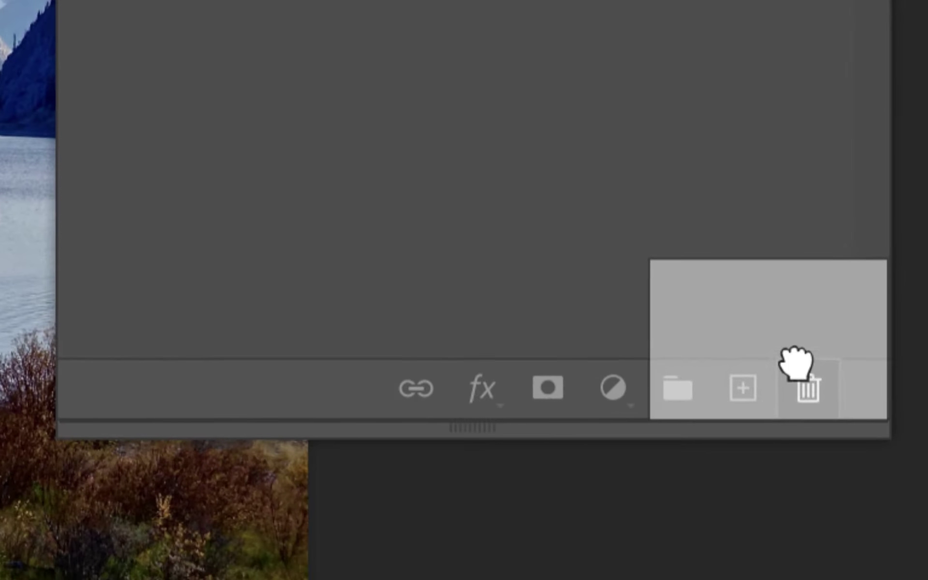
drag(783, 336, 866, 504)
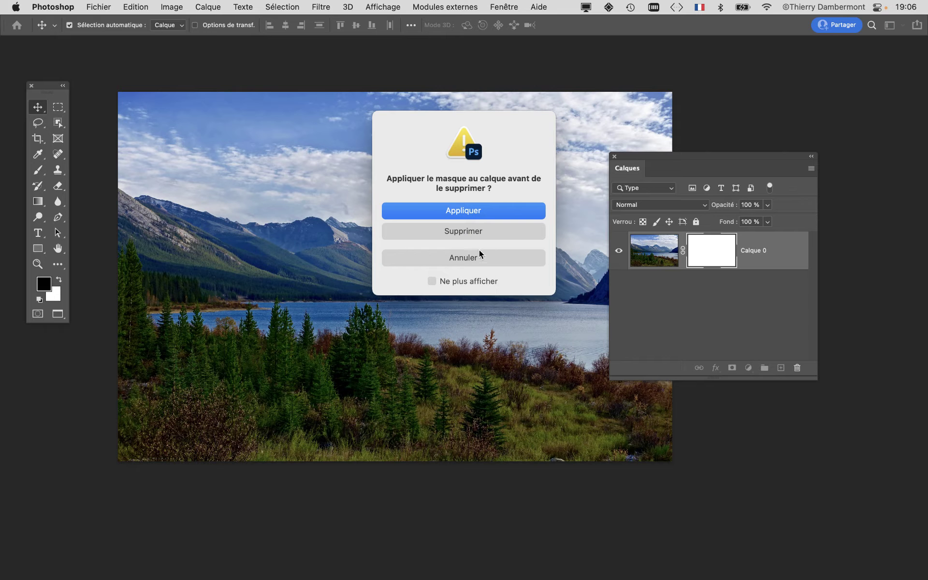
click(487, 232)
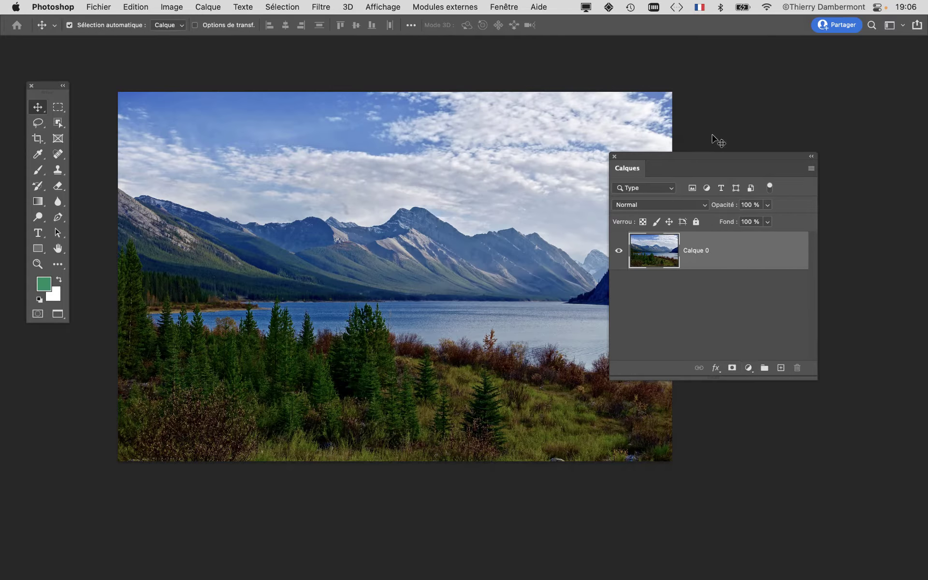
drag(712, 155, 711, 121)
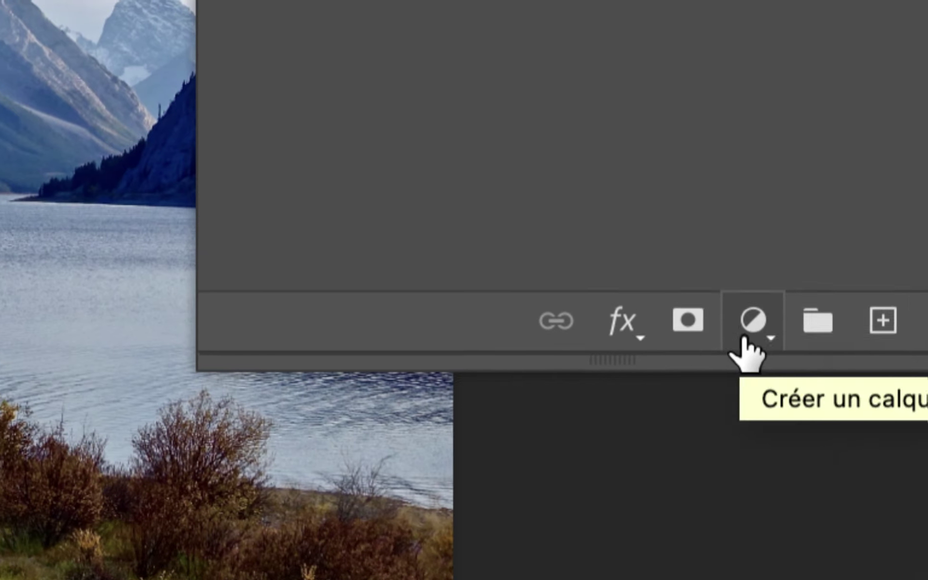
Step: Add a Noir et blanc adjustment layer with Jaunes at 90, rearranging Propriétés and Calques panels
click(741, 339)
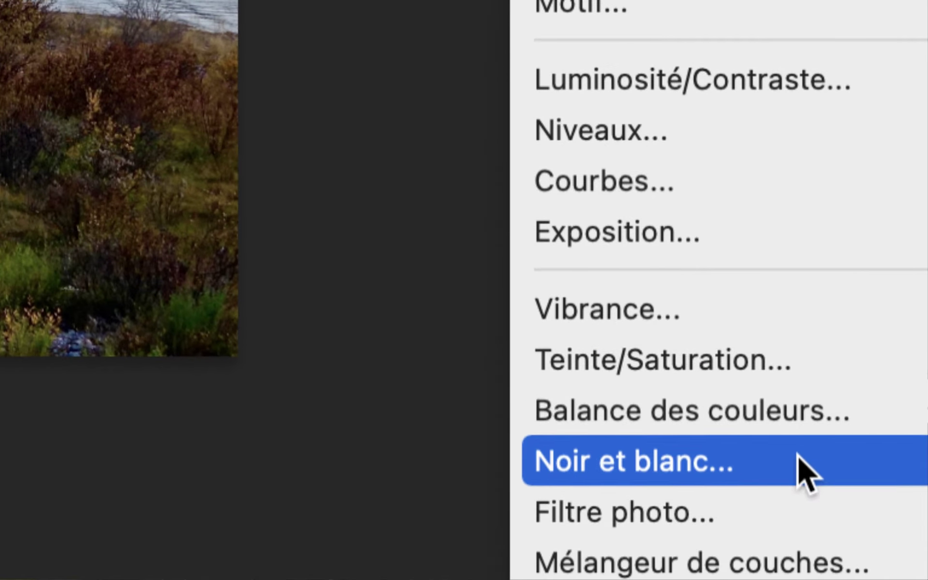
click(797, 495)
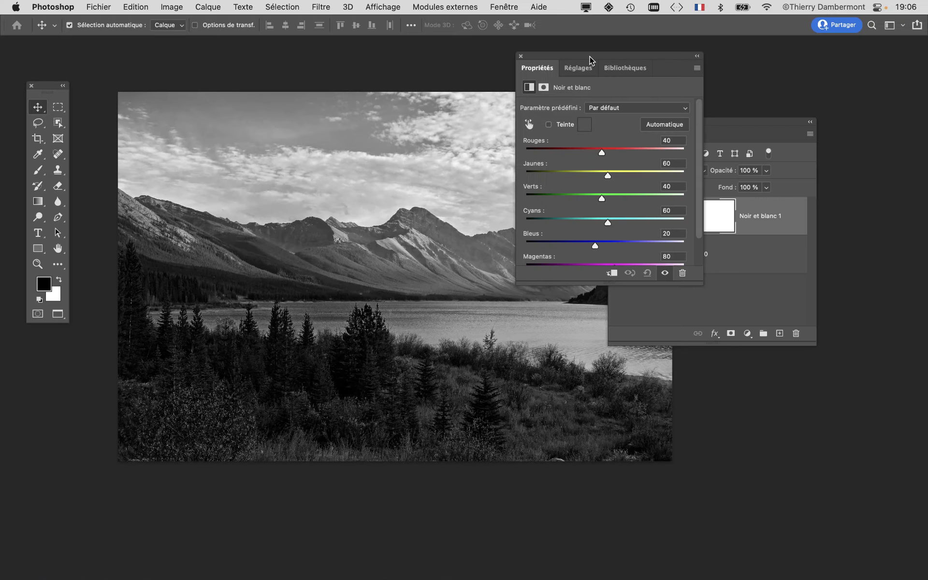
drag(591, 61, 725, 53)
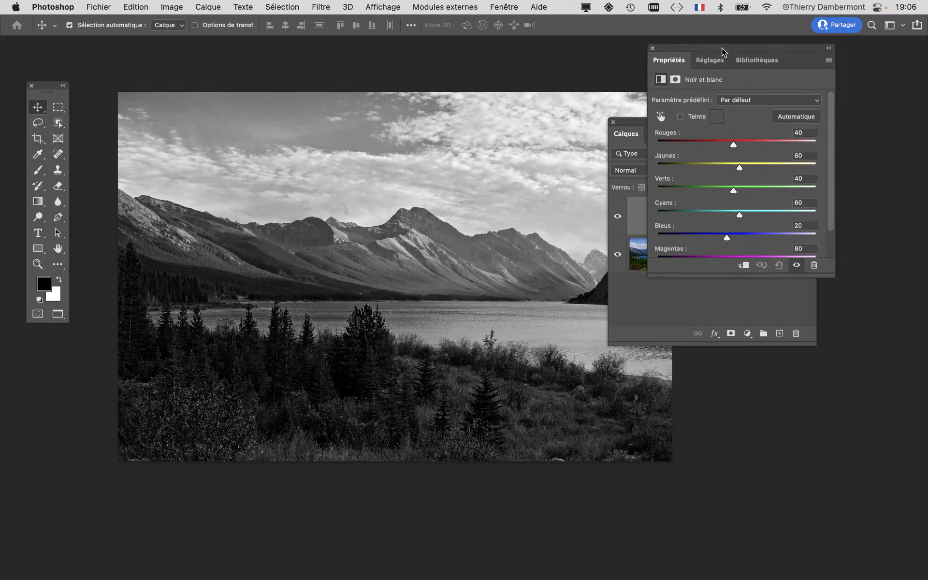
mouse_move(742, 168)
mouse_down()
mouse_move(763, 167)
mouse_move(698, 165)
mouse_move(751, 166)
mouse_up()
drag(713, 52, 542, 57)
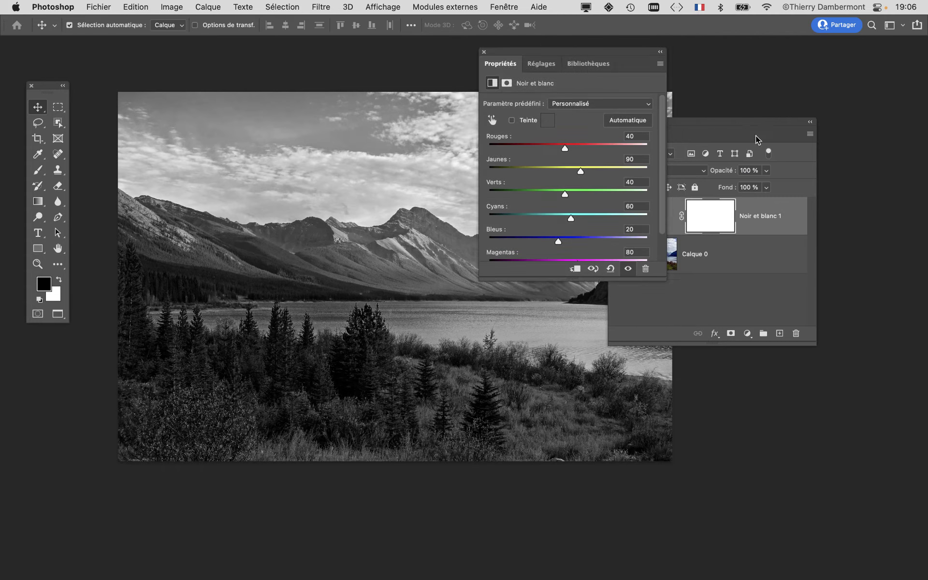
mouse_move(745, 124)
mouse_down()
mouse_move(323, 446)
mouse_move(174, 483)
mouse_up()
Step: Set Noir et blanc to Rouges 71, Jaunes 205, Verts 48, Cyans 88, Bleus 63, Magentas 88
double_click(174, 484)
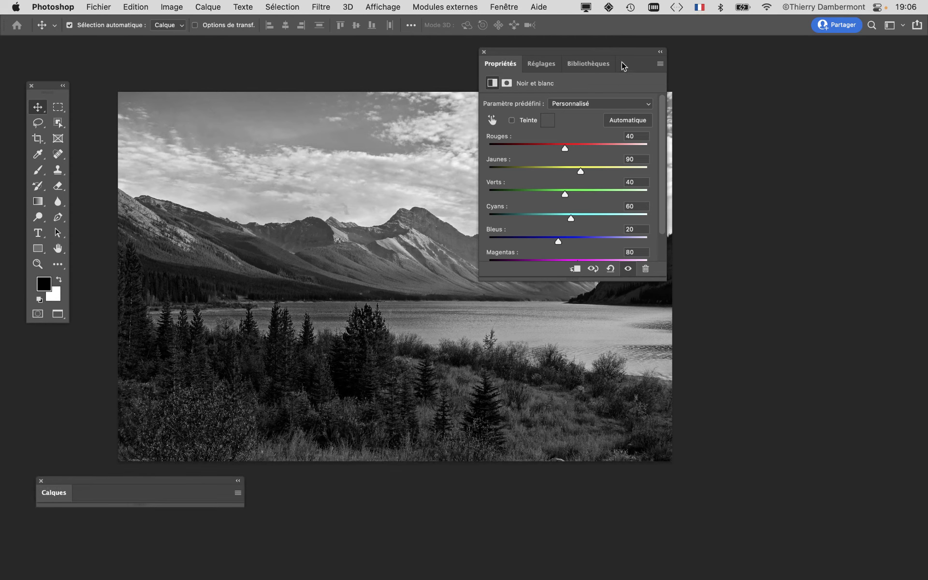
mouse_move(577, 58)
mouse_down()
mouse_move(729, 92)
mouse_move(757, 81)
mouse_up()
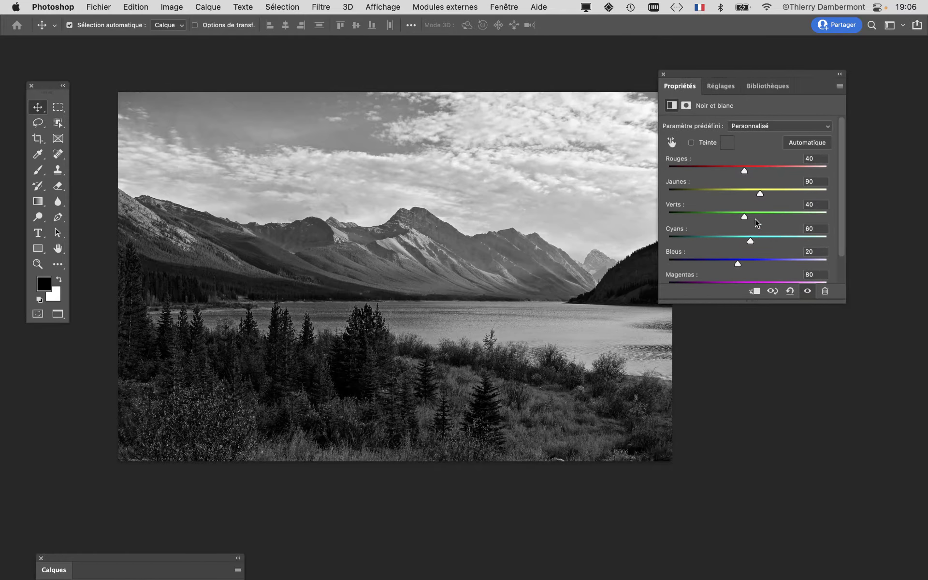
drag(760, 192, 796, 191)
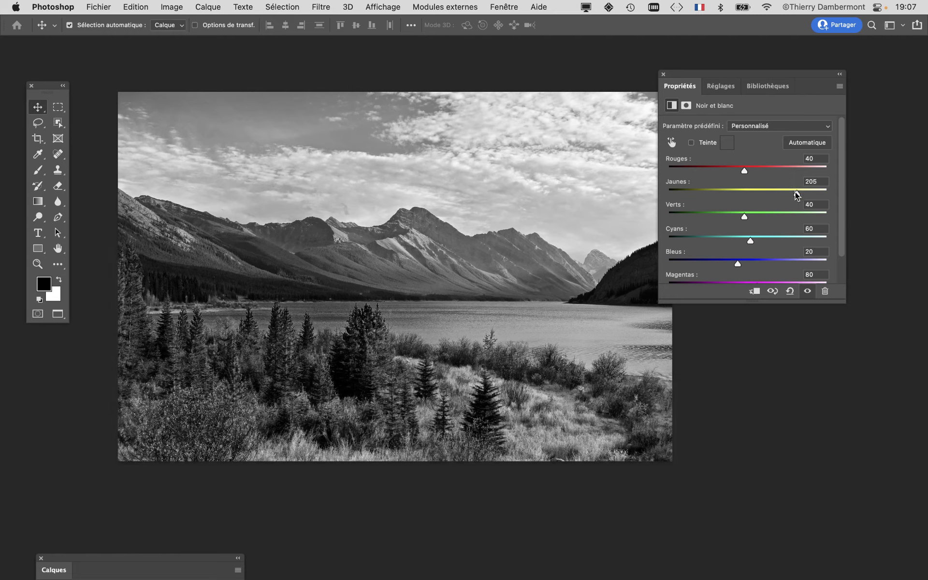
mouse_move(744, 216)
mouse_down()
mouse_move(779, 213)
mouse_move(705, 210)
mouse_move(778, 207)
mouse_move(715, 206)
mouse_up()
drag(744, 170, 754, 170)
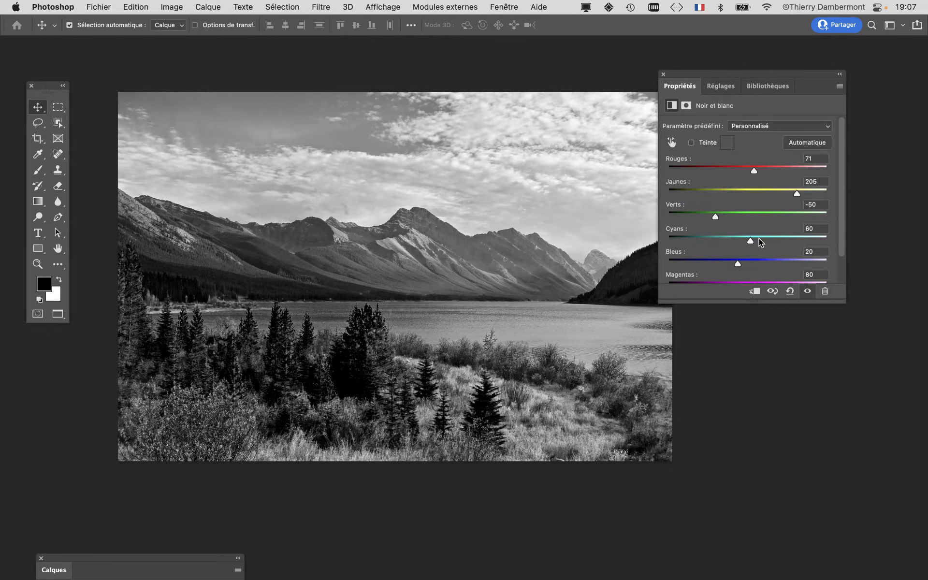
mouse_move(757, 241)
mouse_down()
mouse_move(725, 240)
mouse_move(793, 262)
mouse_move(757, 261)
mouse_move(775, 262)
mouse_up()
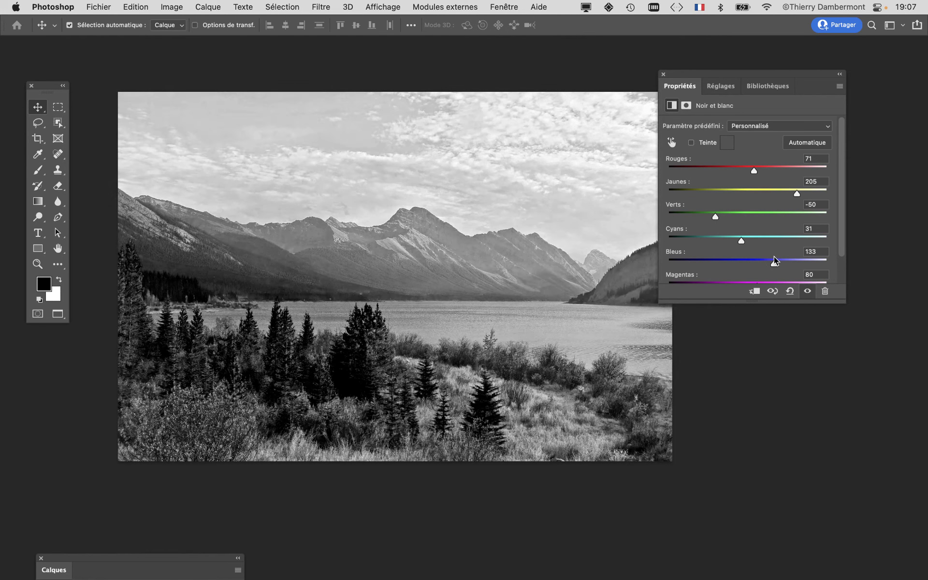
drag(775, 262, 778, 262)
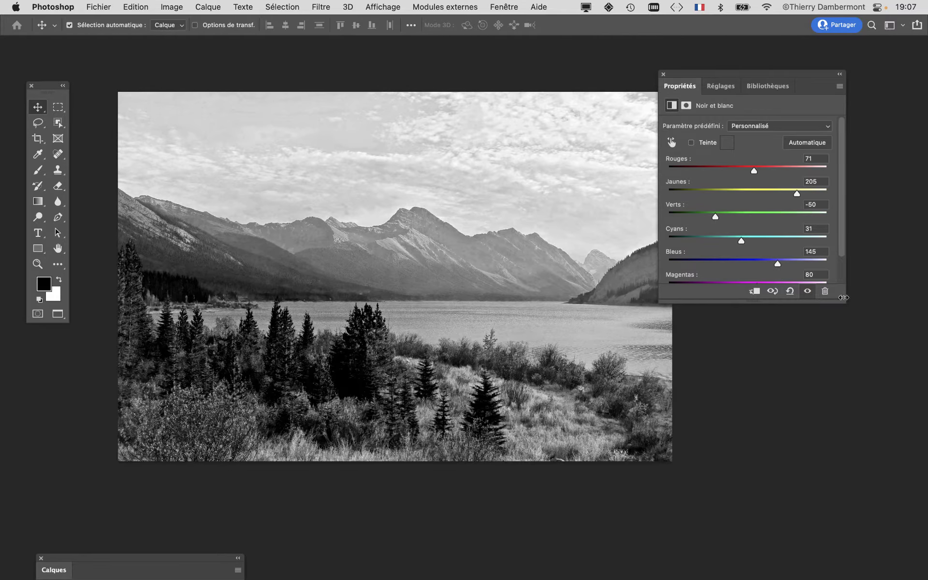
drag(843, 300, 852, 441)
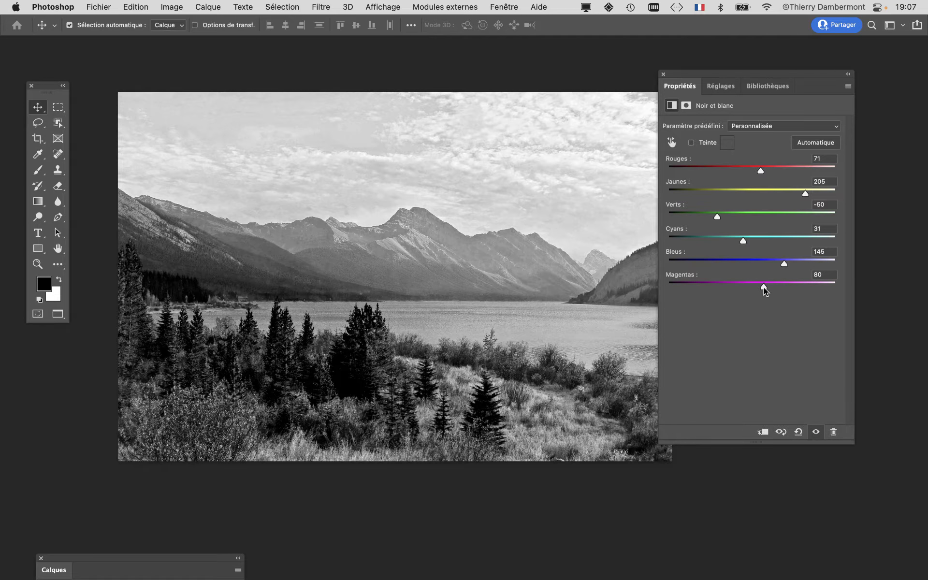
mouse_move(764, 287)
mouse_down()
mouse_move(783, 287)
mouse_move(721, 285)
mouse_move(764, 287)
mouse_move(749, 265)
mouse_move(784, 263)
mouse_move(757, 266)
mouse_move(764, 242)
mouse_up()
mouse_move(717, 216)
mouse_down()
mouse_move(764, 216)
mouse_move(748, 211)
mouse_up()
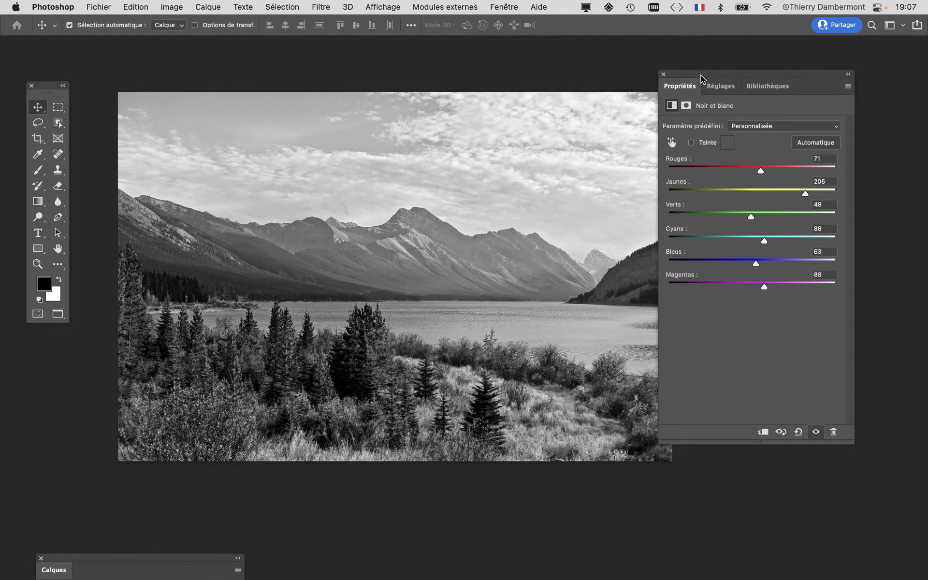
Step: Raise the Noir et blanc Bleus slider to 81 and Magentas to 100
drag(702, 80, 747, 69)
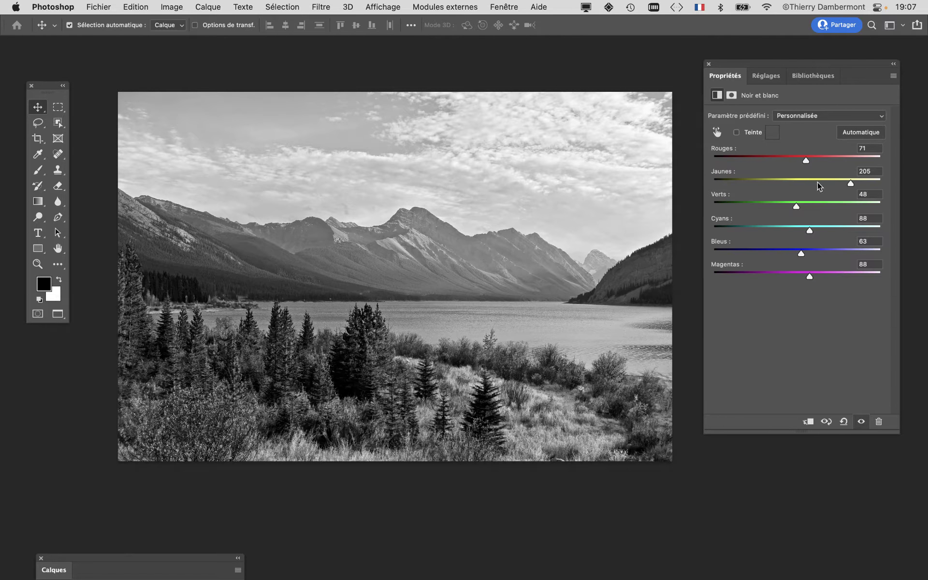
mouse_move(851, 183)
mouse_down()
mouse_move(787, 160)
mouse_move(816, 161)
mouse_up()
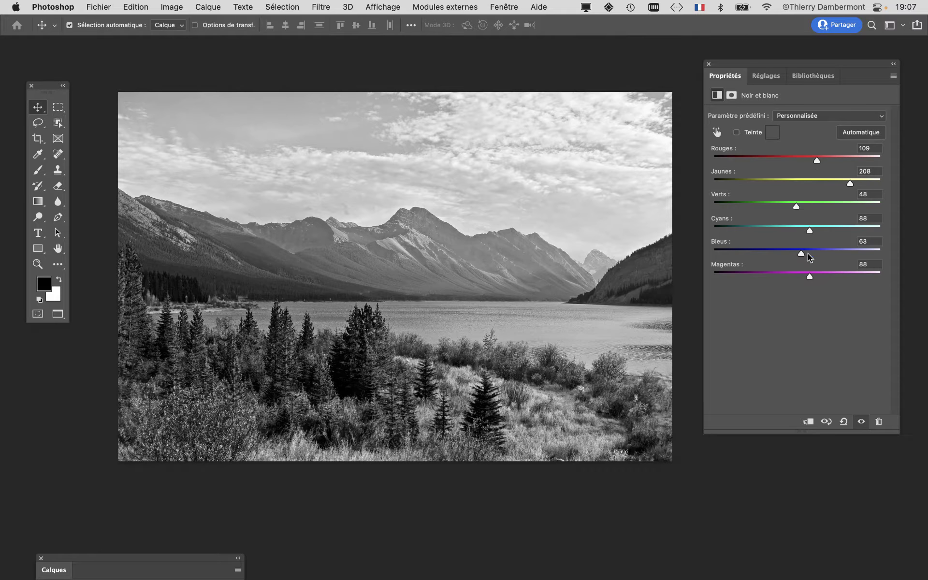
mouse_move(813, 275)
mouse_down()
mouse_move(767, 249)
mouse_move(823, 247)
mouse_move(808, 250)
mouse_up()
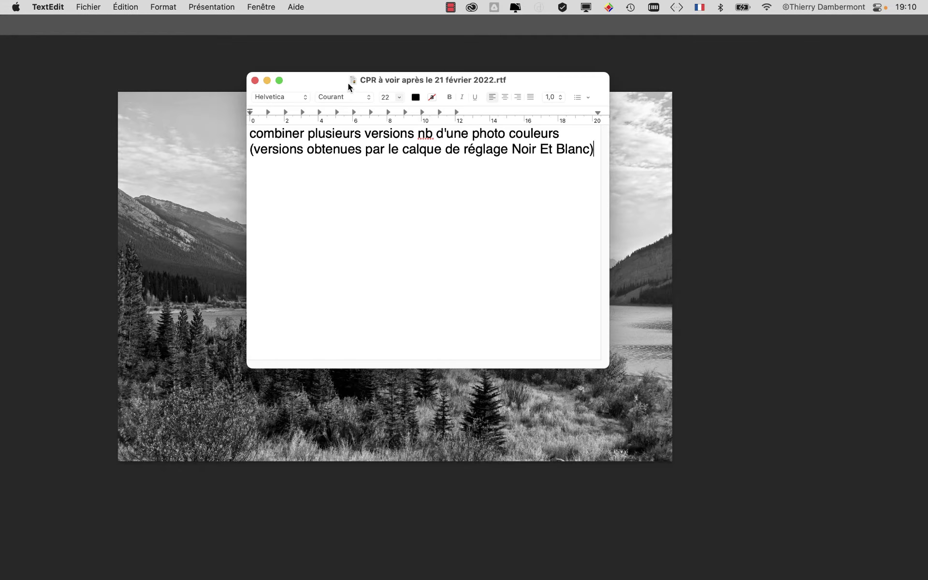
drag(348, 87, 372, 137)
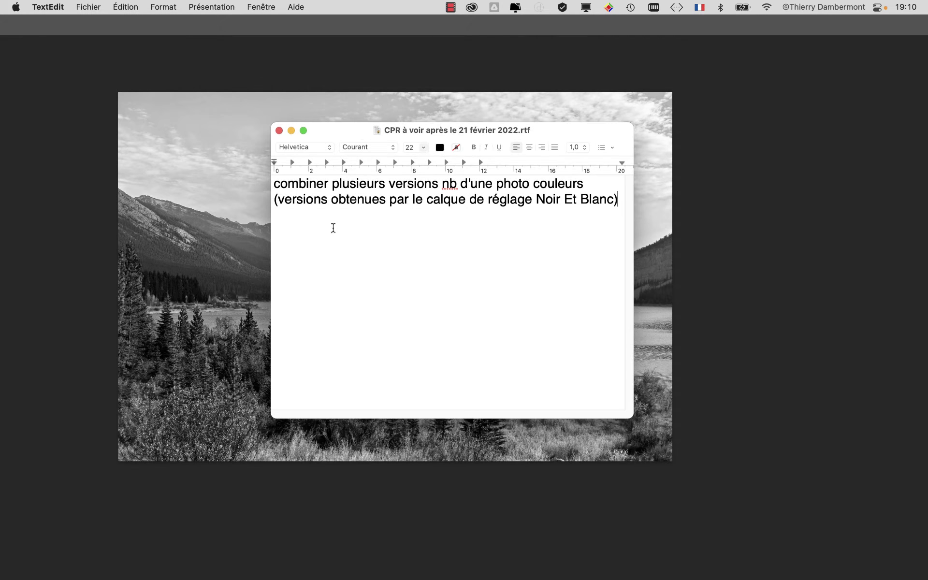
Step: Capitalize 'Combiner' and insert 'nb' in the first note
drag(281, 184, 273, 183)
text(C)
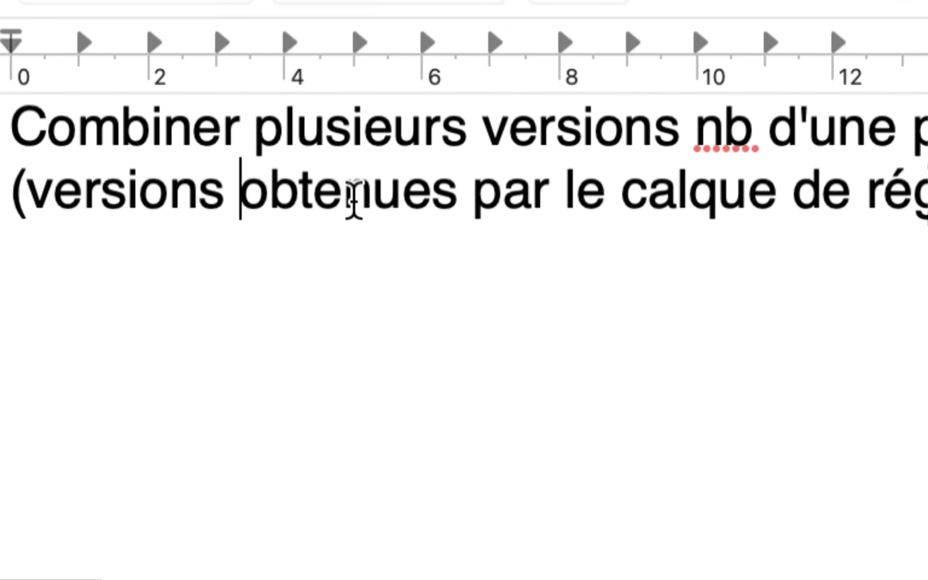
text(nb)
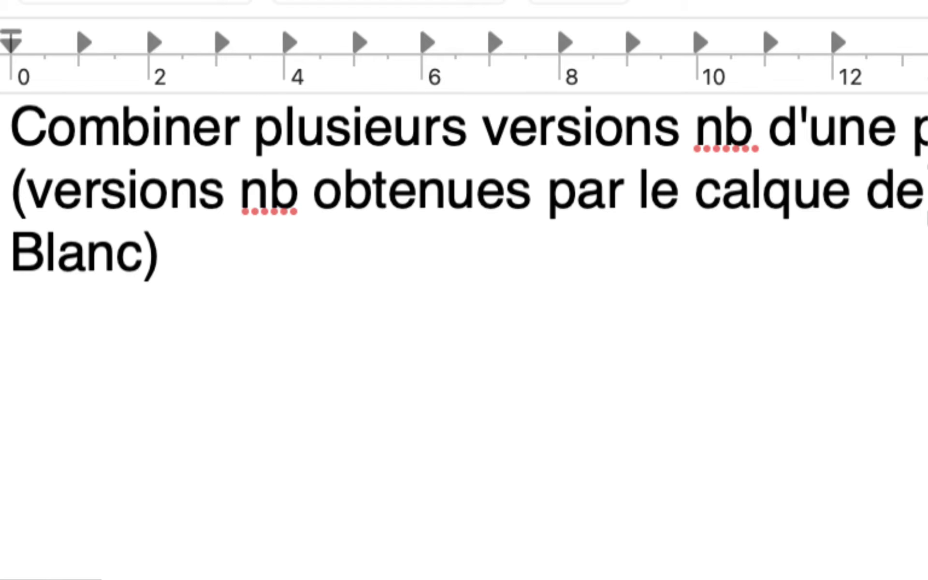
Step: Add a note on going further than the Noir Et Blanc layer, correcting 'régalge' to 'réglage'
click(335, 213)
key(Return)
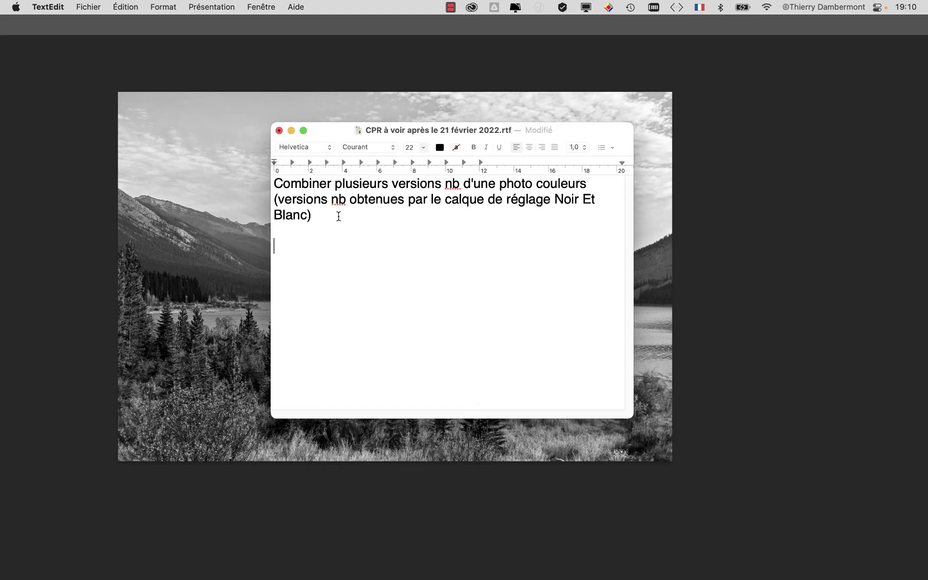
text(Aller encore pl)
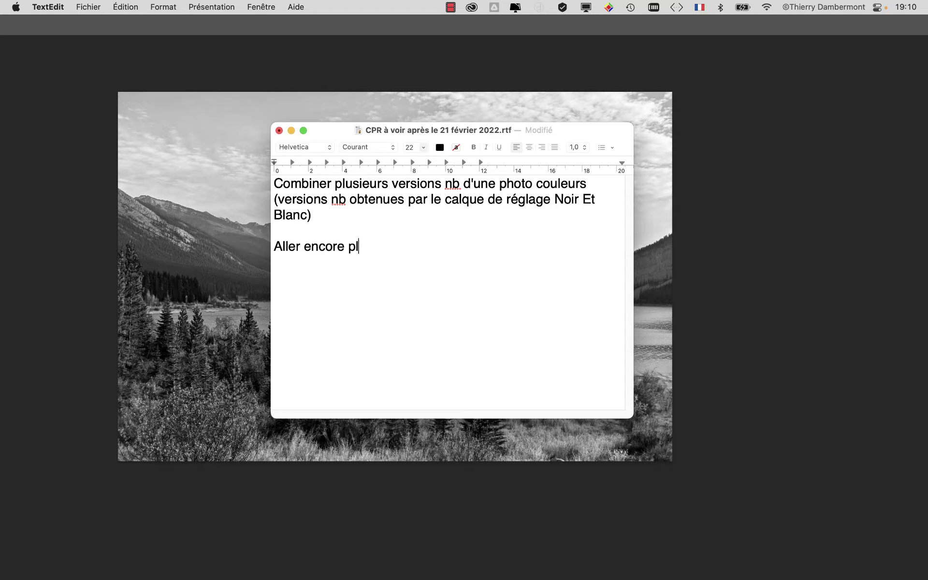
text(us loin que le calque)
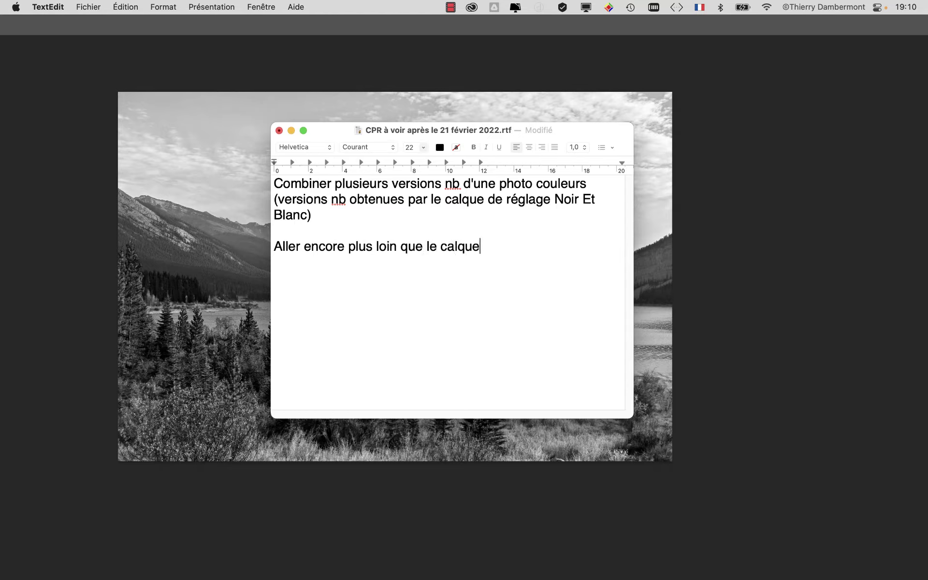
text( de réglage Noir)
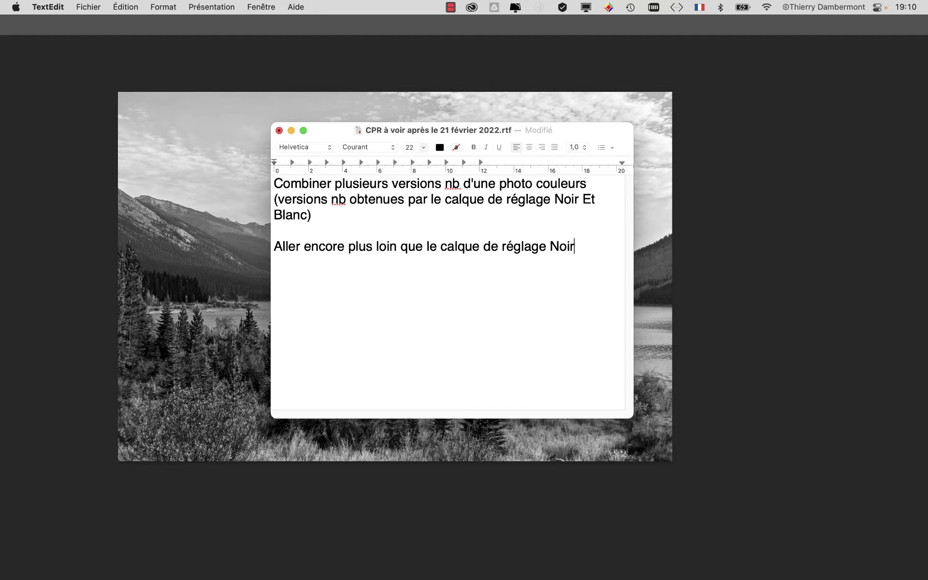
text( Et Blanc )
text(: ")
text(Epreu)
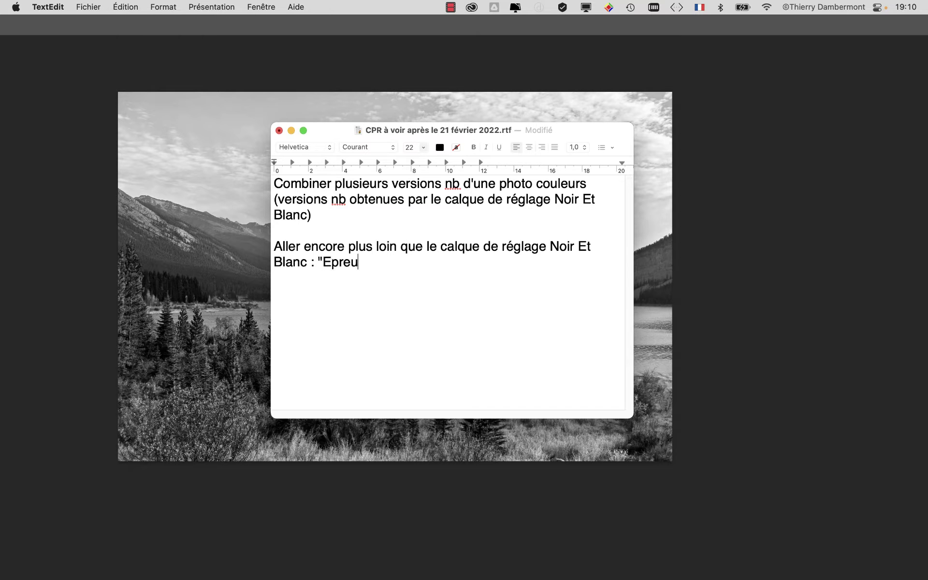
text(ve et )
text(p)
text(lusieu)
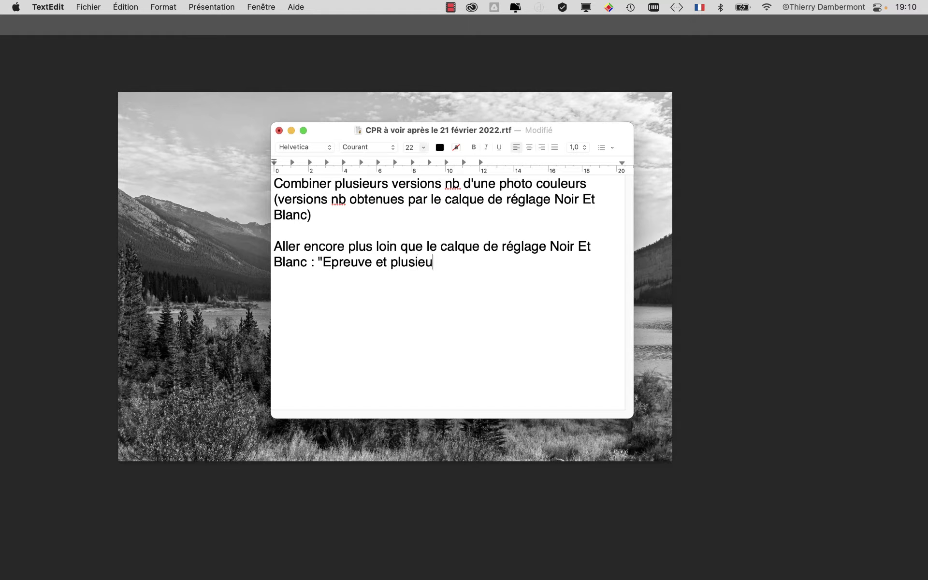
text(eurs)
text(pes d)
text(e régalge couleur)
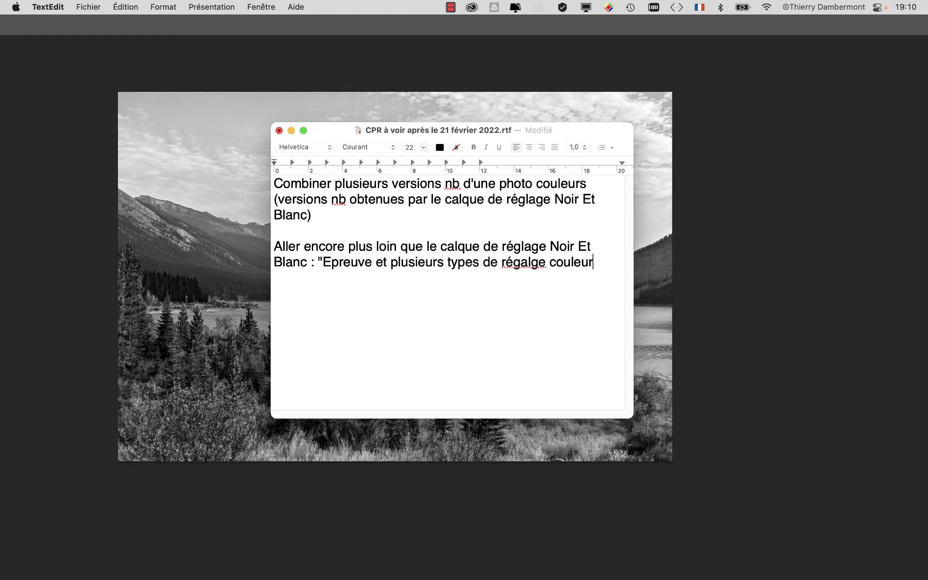
text(")
click(532, 261)
key(BackSpace)
key(BackSpace)
text(la)
Step: Add notes on grey-cartridge inkjet and metallic-ink printing, then save the file
text(Impressio)
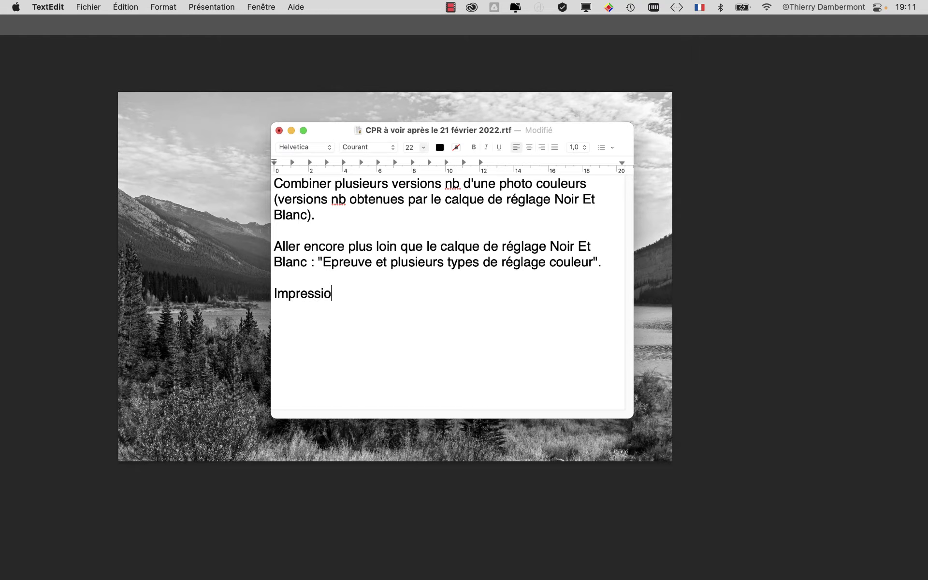
text(n jet d'enc)
text(re à plu)
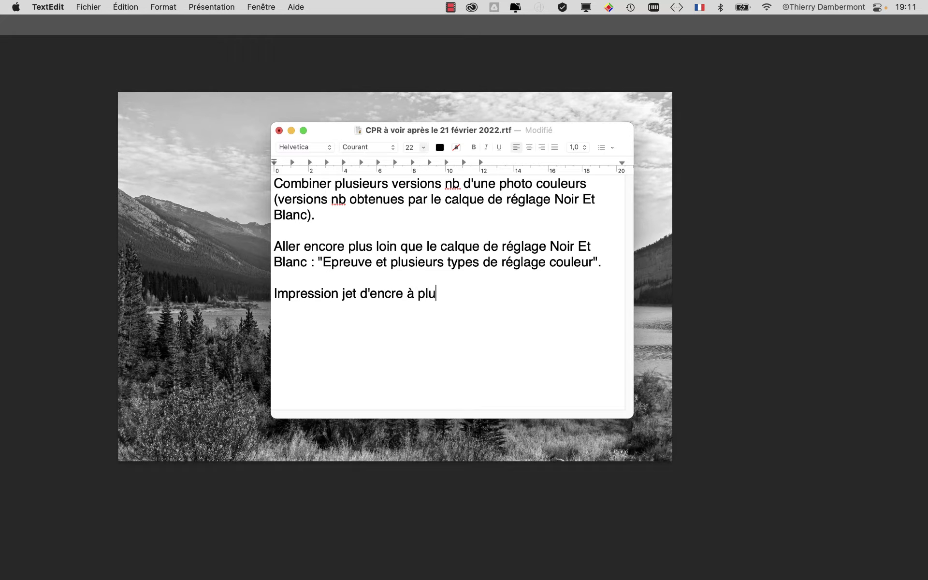
text(sieurs)
text( cartouches grises.  )
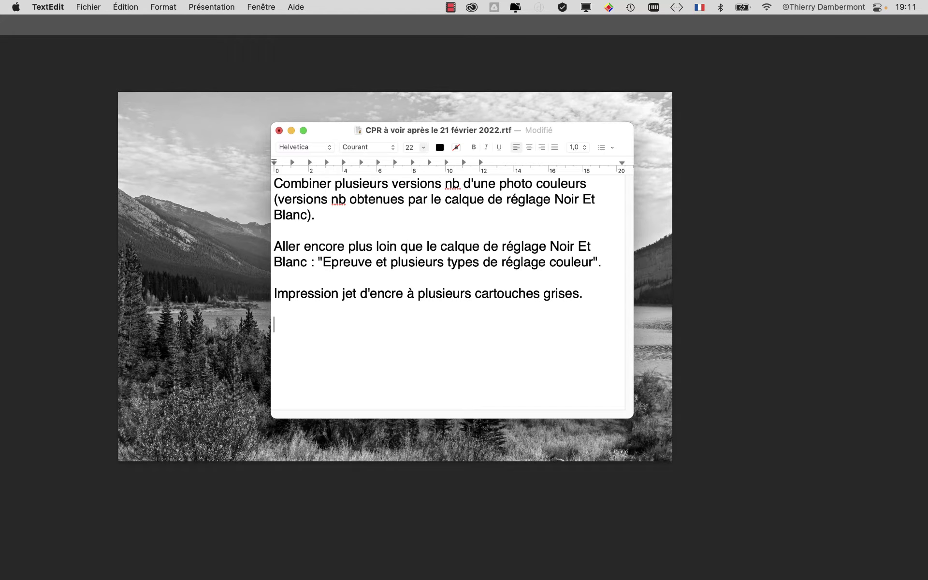
text(Impr)
text(ession avec )
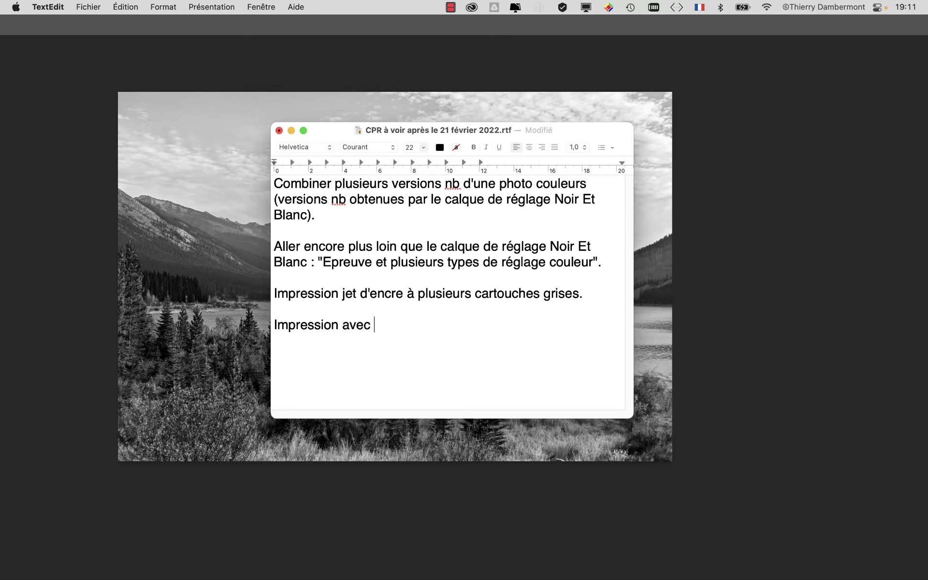
text(des encres)
text( métalliques )
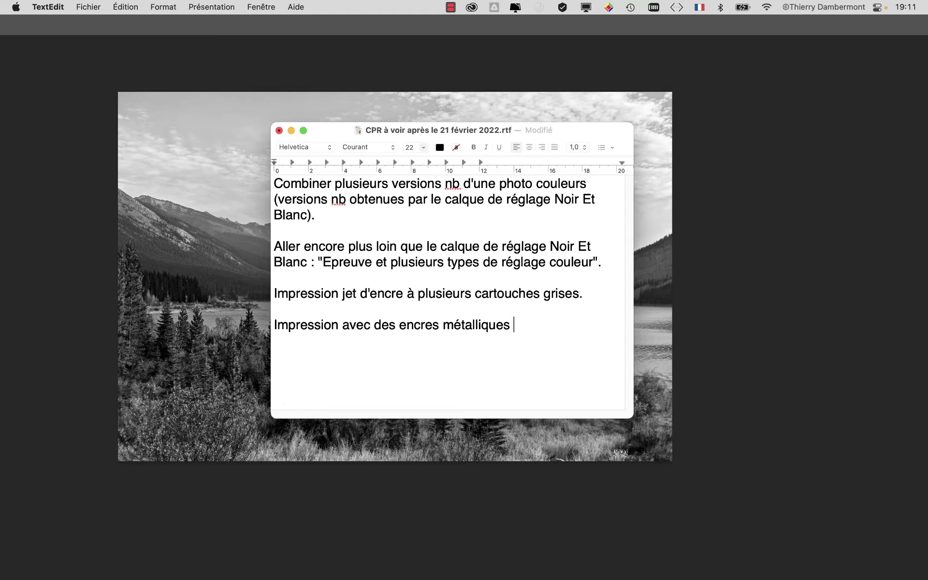
text((la gestion des couleurs utilisée à des fin)
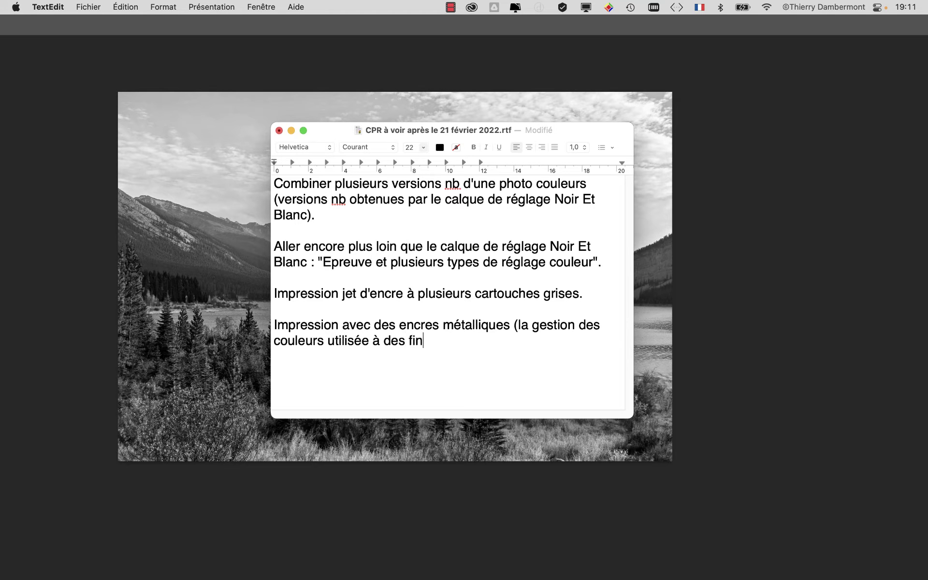
text(s créati)
text(ves).)
key(super+s)
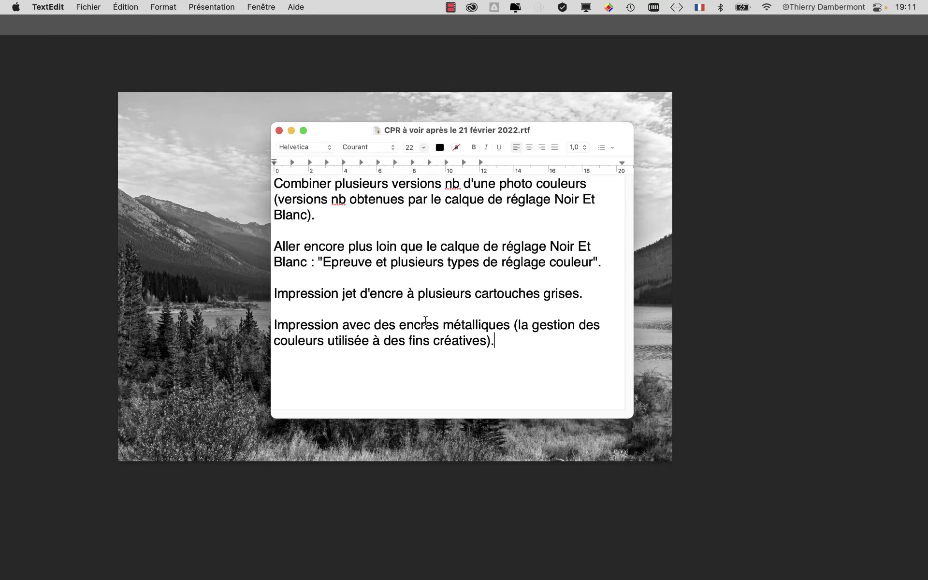
drag(341, 126, 568, 281)
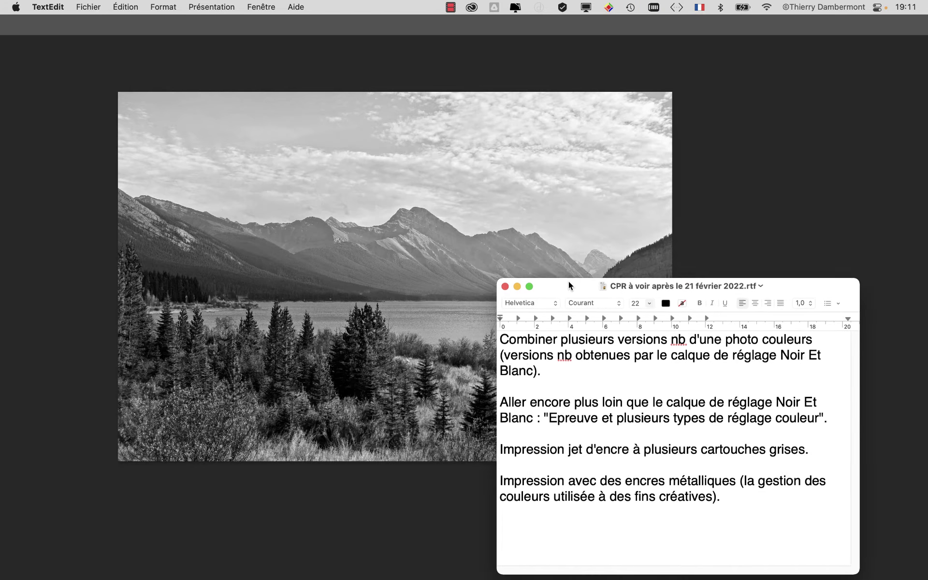
Step: Back in Photoshop, close the Noir et blanc properties and reposition the expanded Layers panel
click(517, 286)
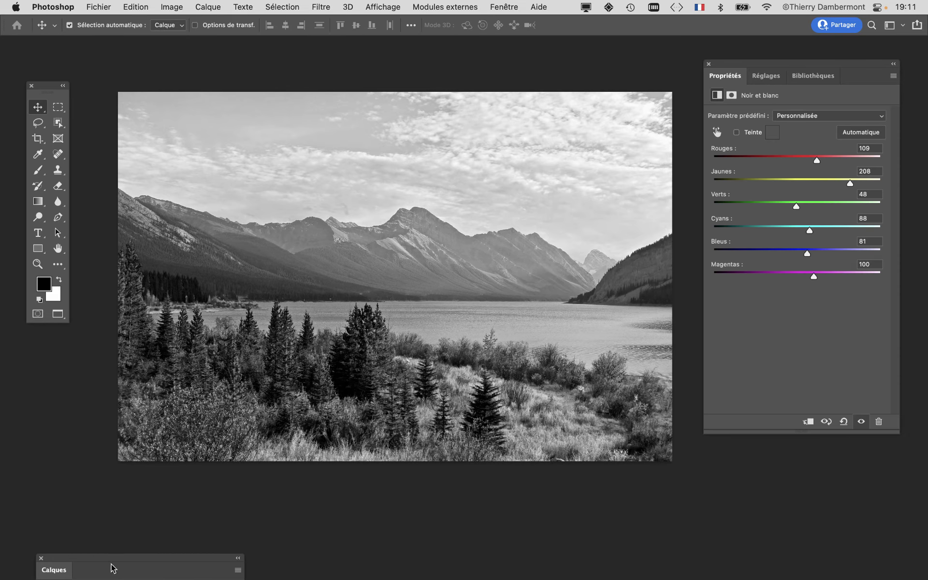
drag(121, 561, 473, 175)
double_click(468, 176)
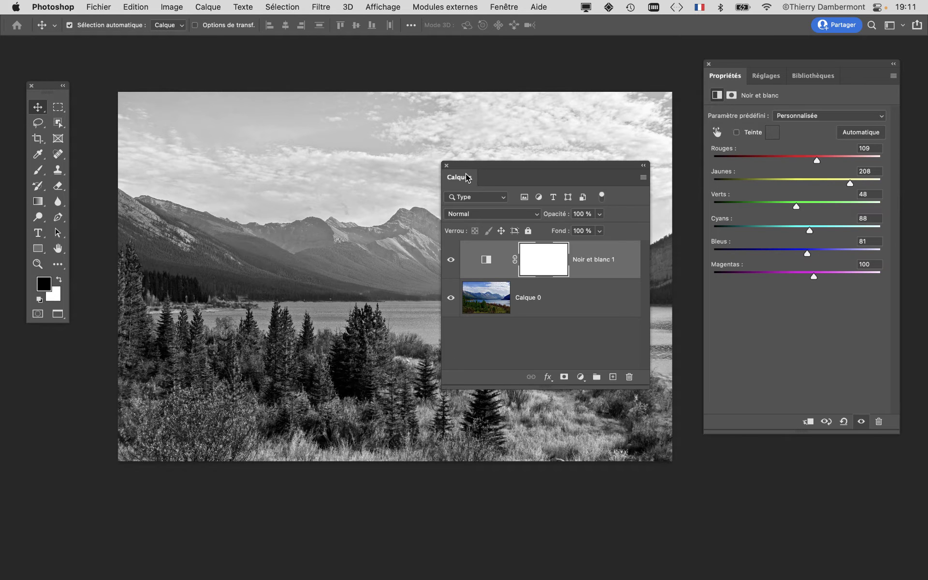
click(708, 64)
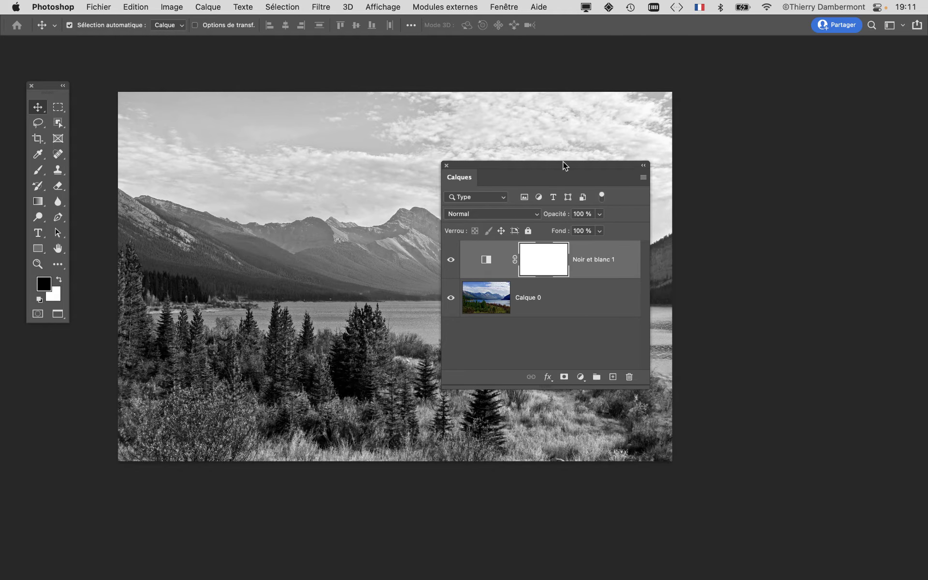
drag(530, 174, 733, 132)
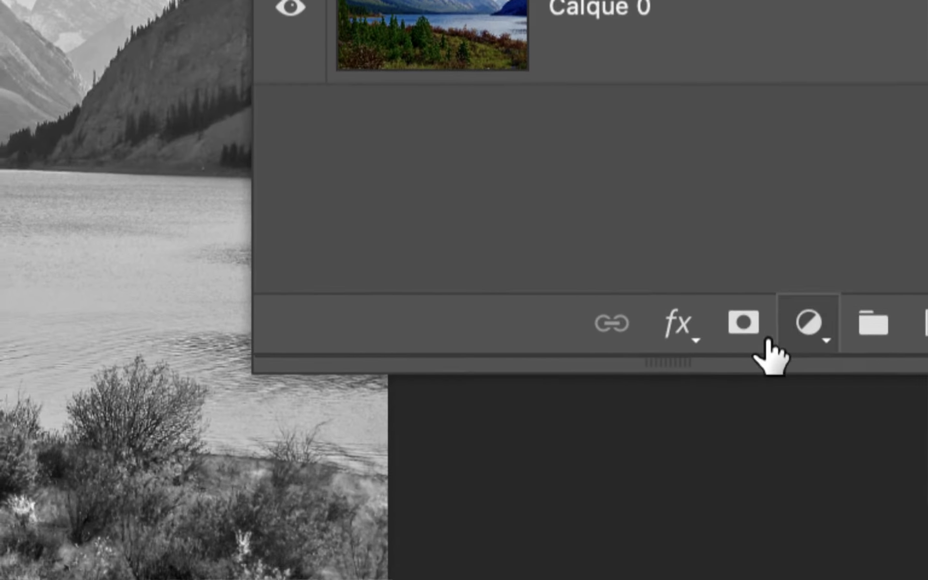
Step: Add a Teinte/Saturation layer colorized red at saturation 25, then delete it
click(808, 323)
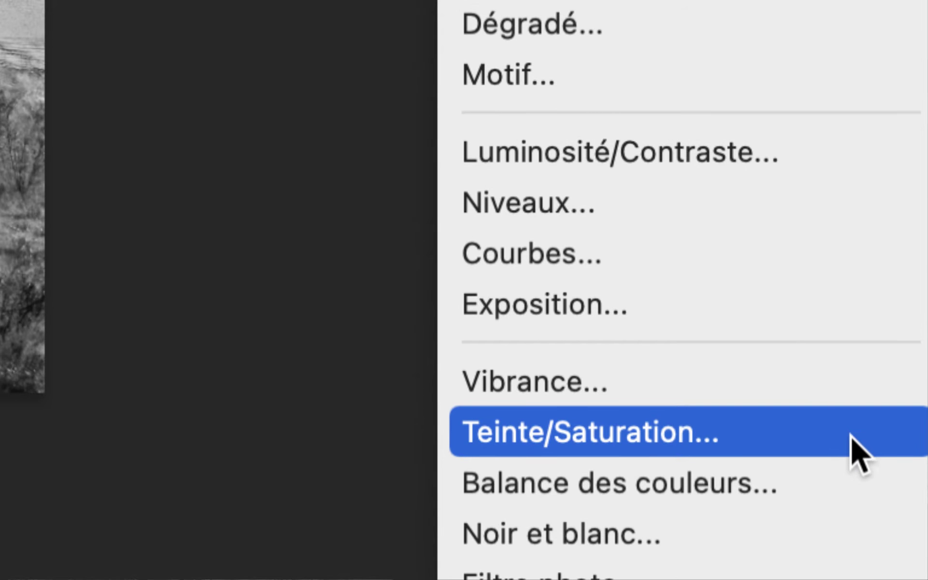
click(858, 452)
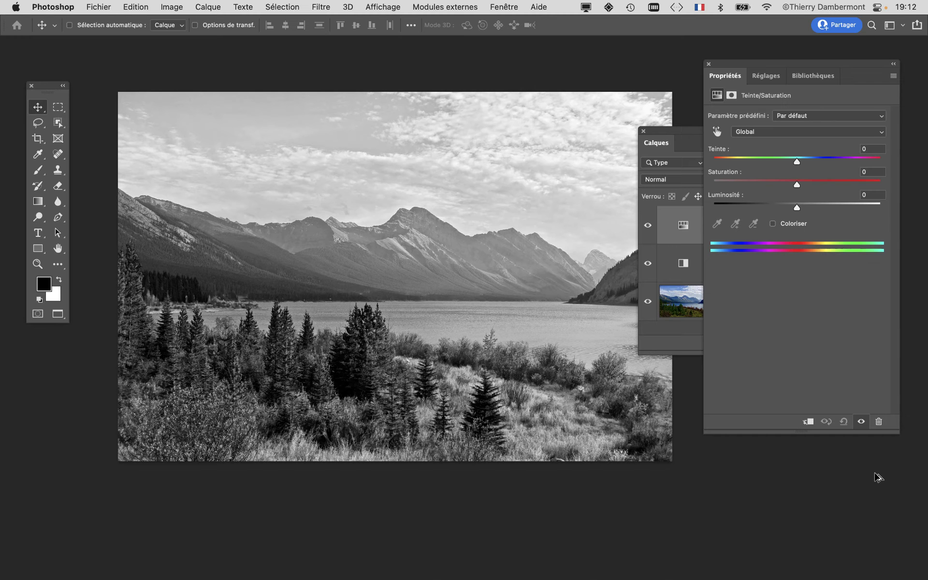
key(super)
drag(741, 66, 149, 58)
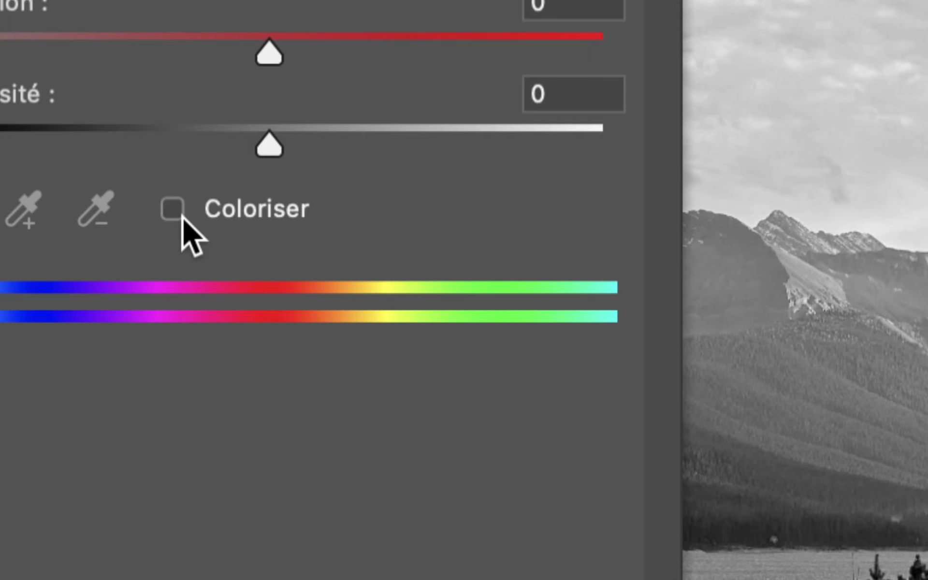
click(182, 218)
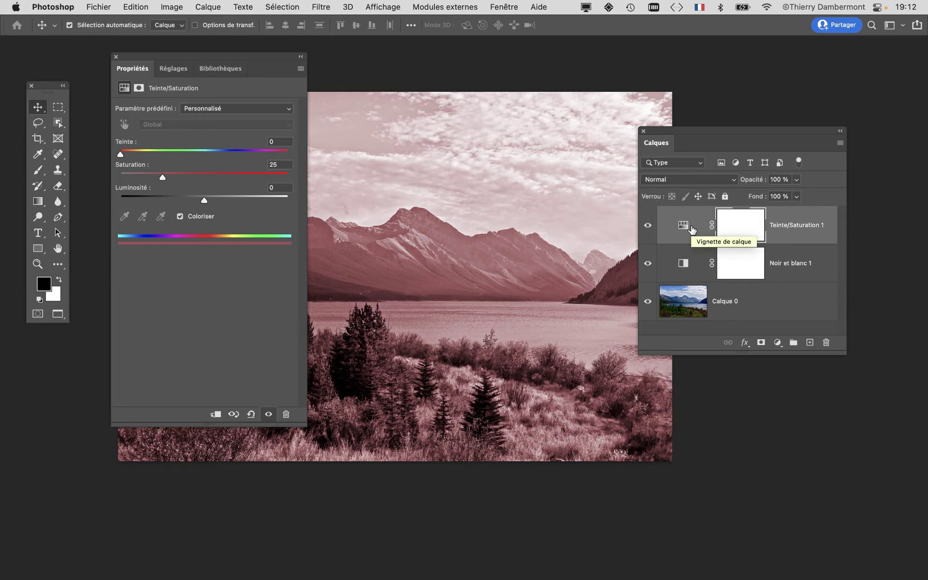
mouse_move(695, 132)
mouse_down()
mouse_move(748, 91)
mouse_move(658, 102)
mouse_up()
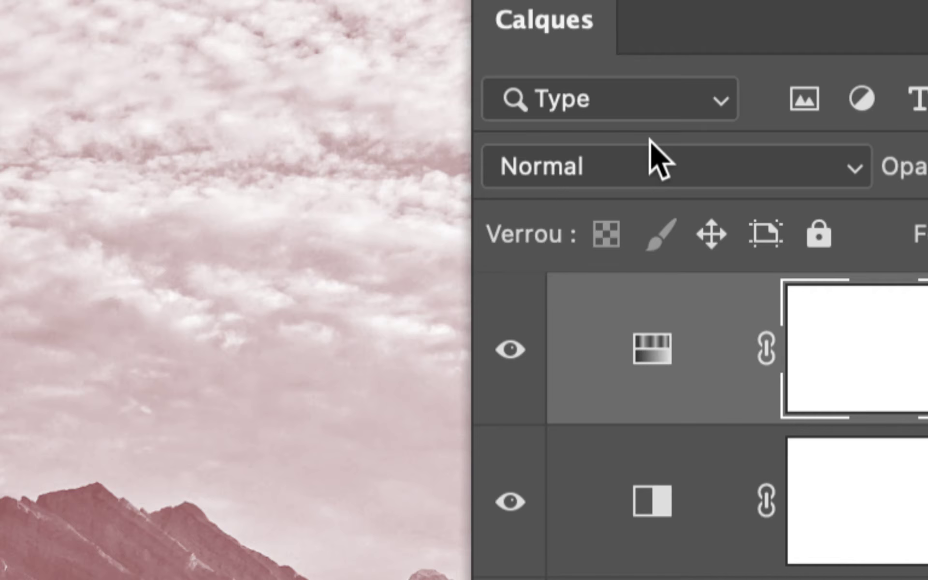
drag(653, 348, 767, 286)
Step: Add a Gradient Map adjustment layer and place its settings beside the Layers panel
click(729, 275)
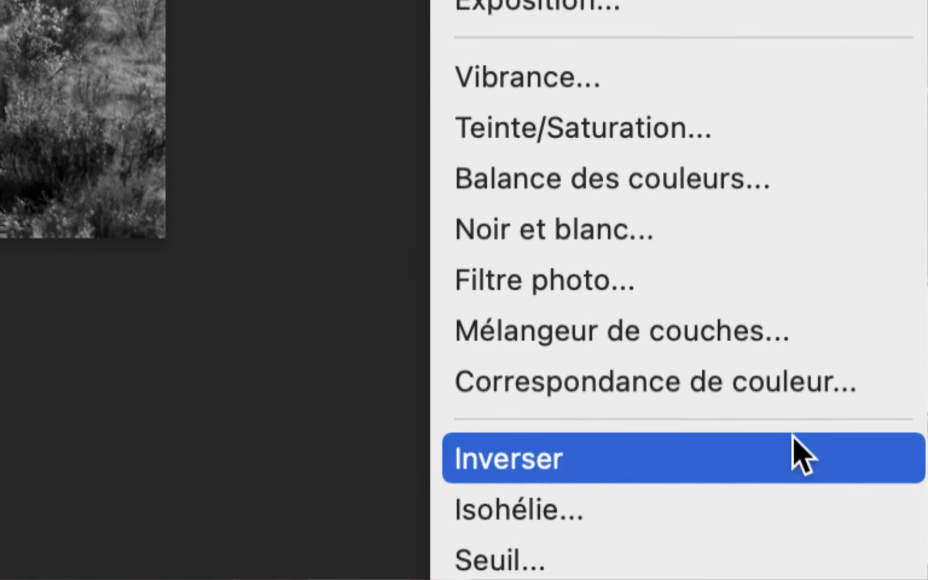
click(791, 478)
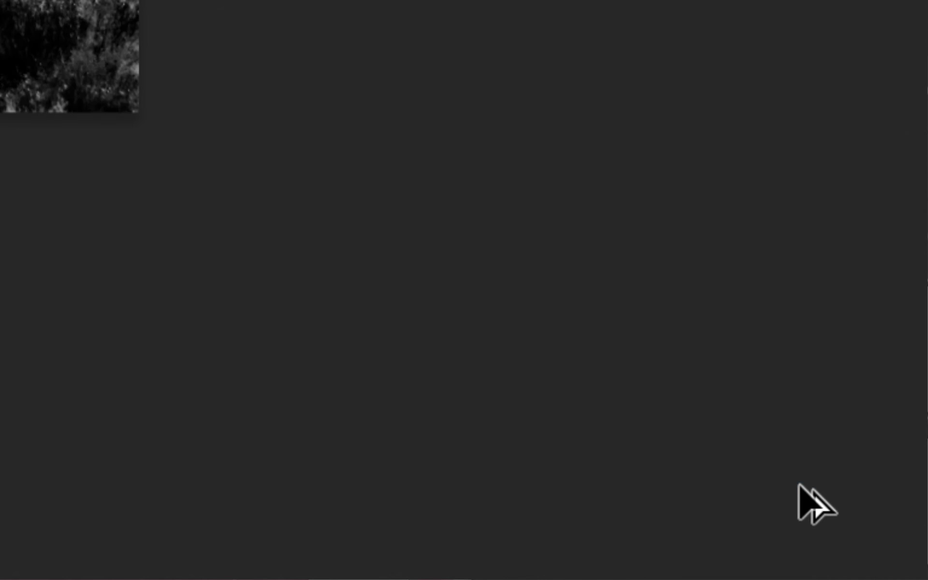
key(super)
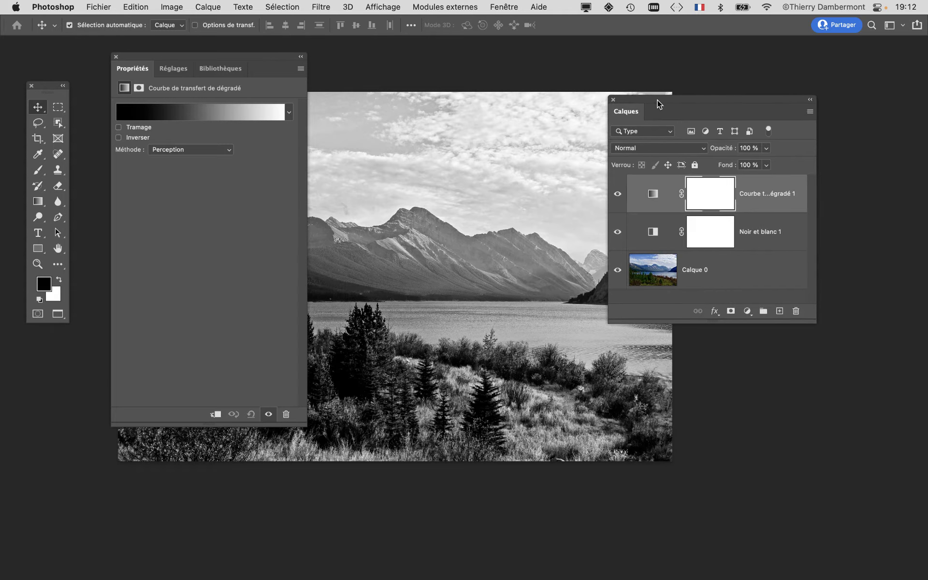
drag(660, 115, 848, 96)
mouse_move(225, 66)
mouse_down()
mouse_move(711, 50)
mouse_move(680, 60)
mouse_up()
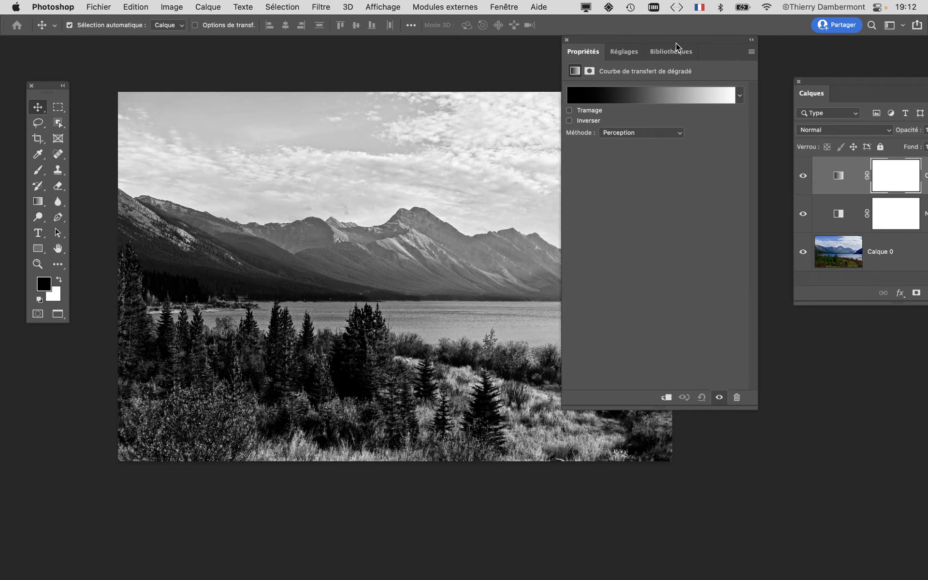
Step: Browse the gradient presets, then open the Gradient Editor and move it off the photo
click(745, 106)
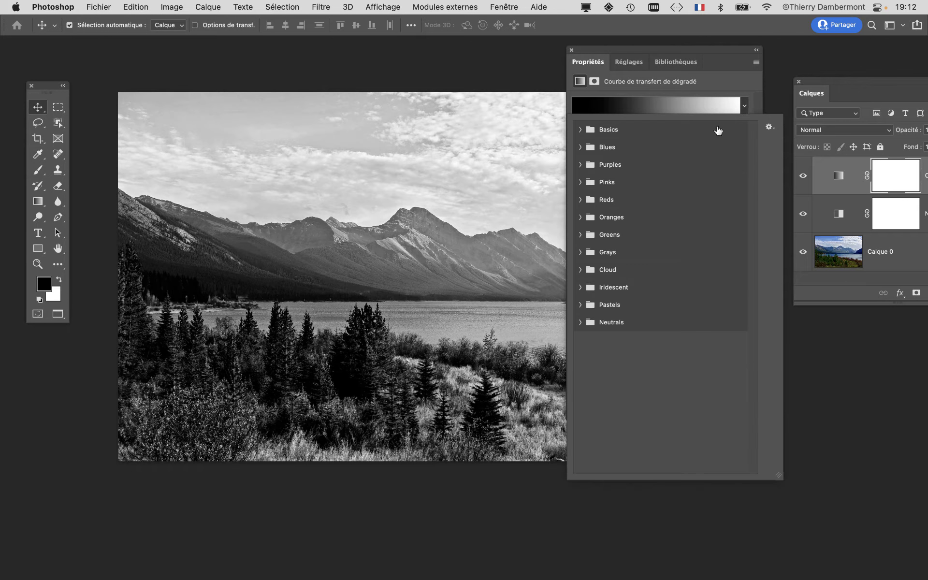
click(704, 78)
click(654, 104)
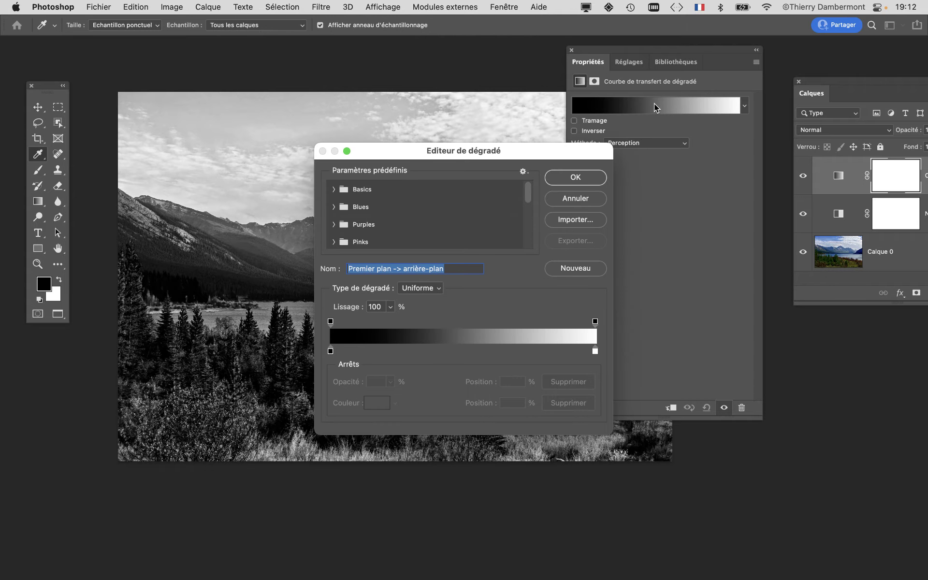
click(590, 202)
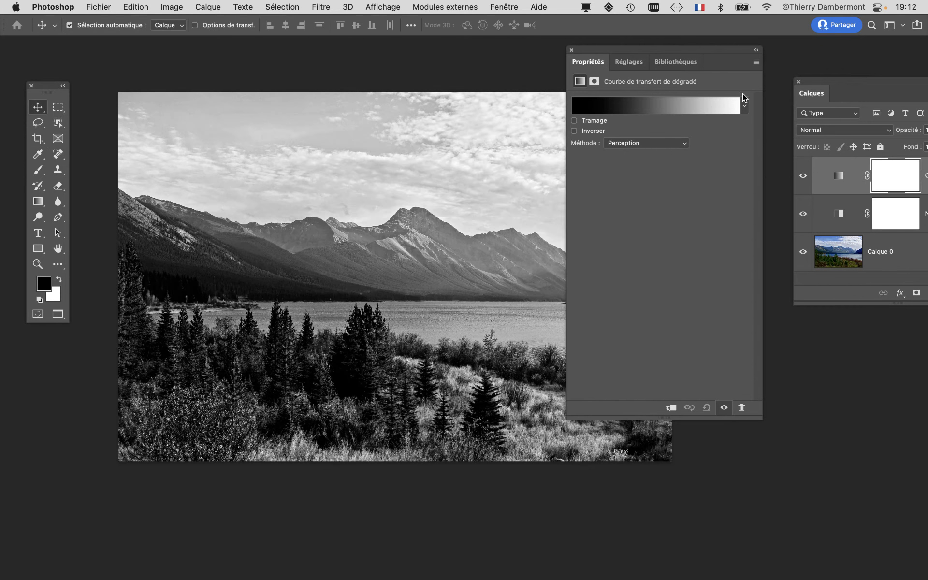
click(744, 105)
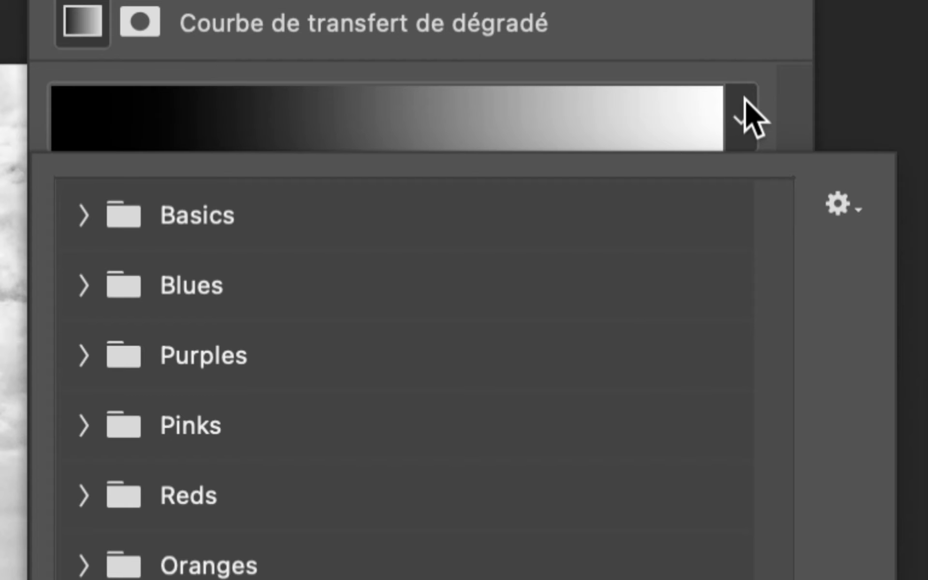
click(745, 99)
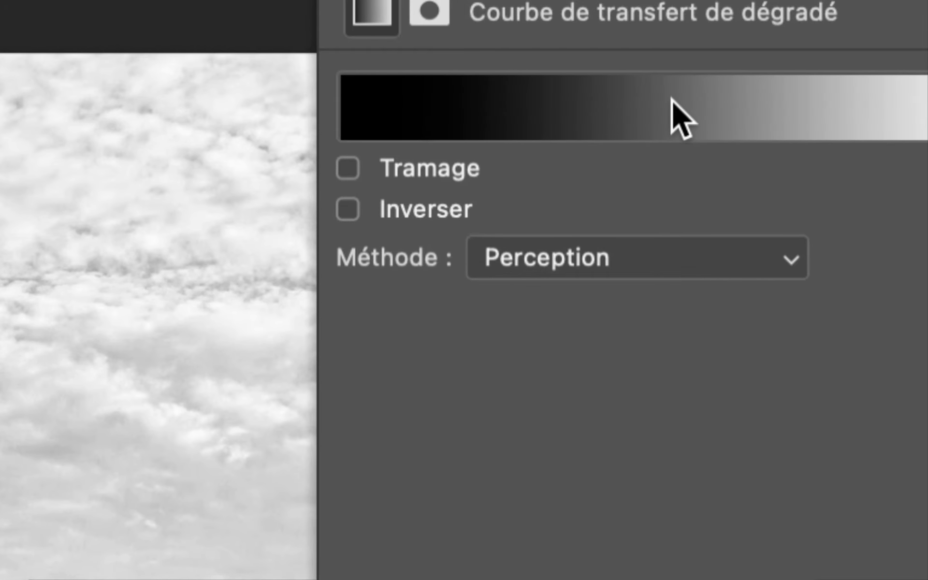
click(672, 99)
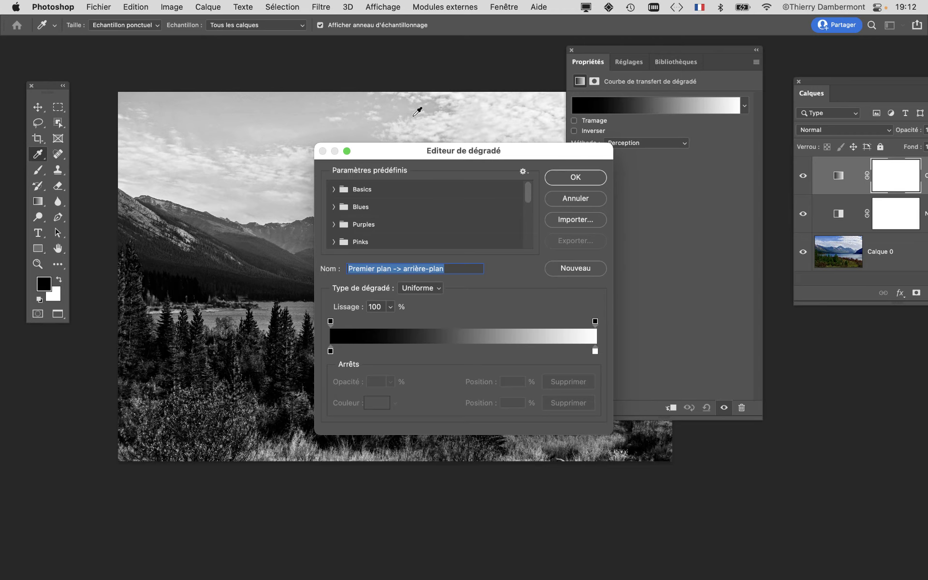
mouse_move(408, 146)
mouse_down()
mouse_move(669, 84)
mouse_move(652, 171)
mouse_up()
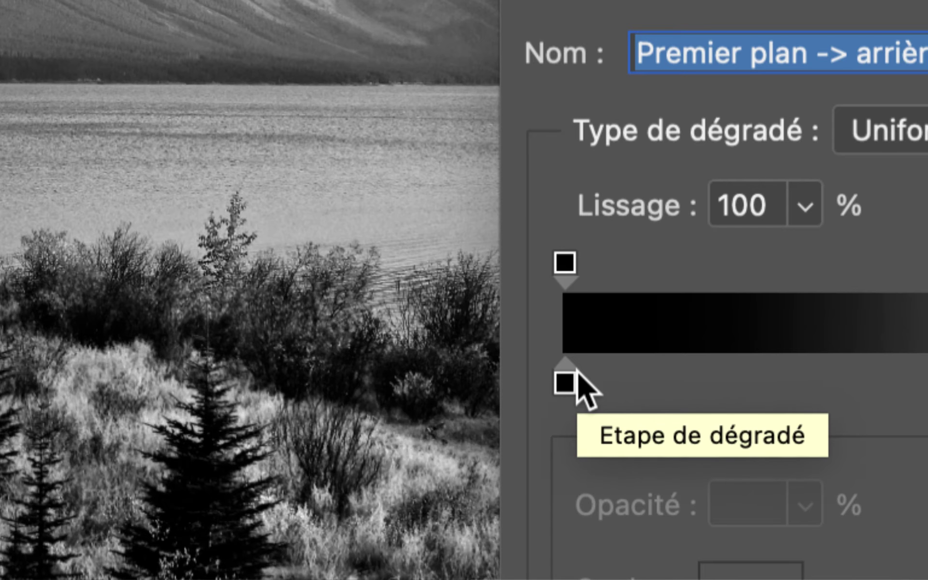
Step: Add a dark red #9f2121 colour stop near the black end of the gradient
click(565, 385)
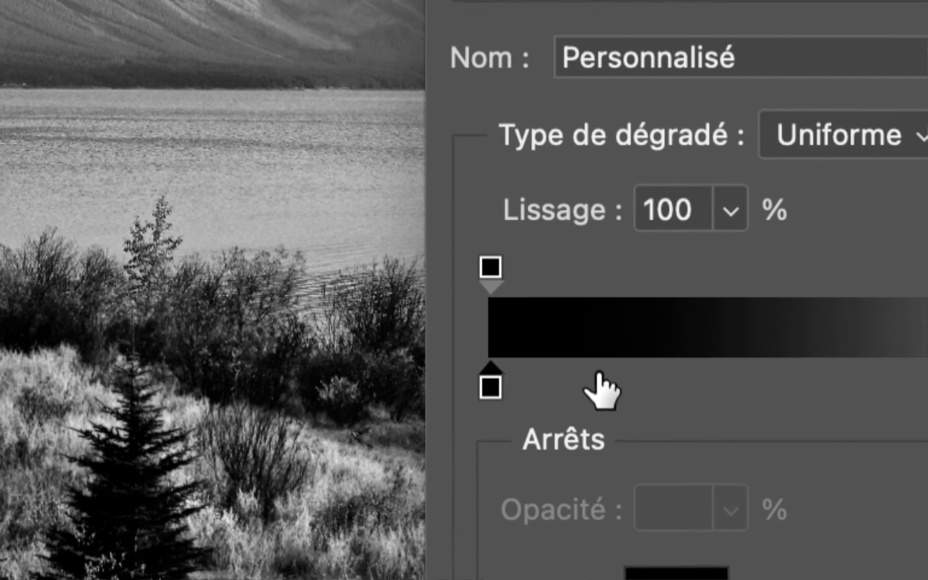
click(677, 368)
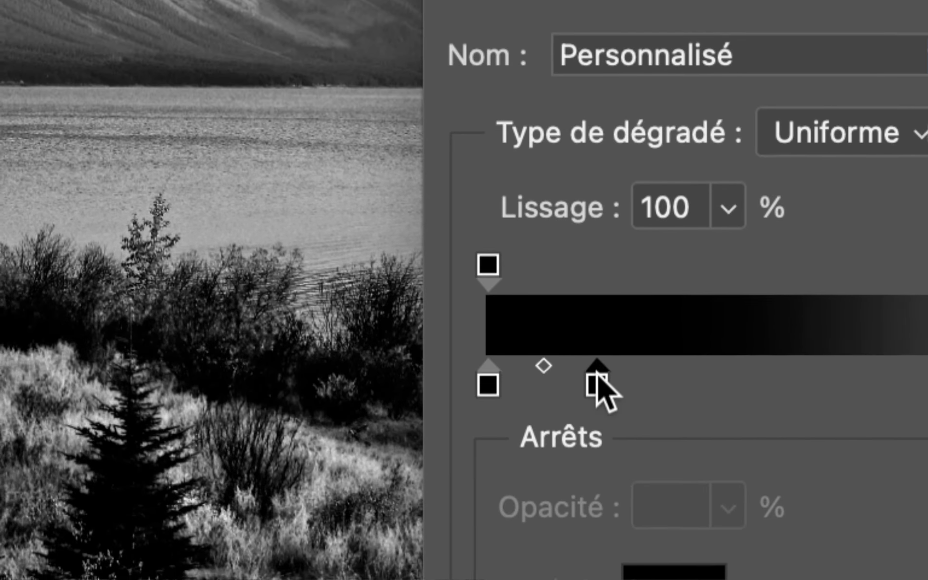
double_click(597, 384)
click(233, 141)
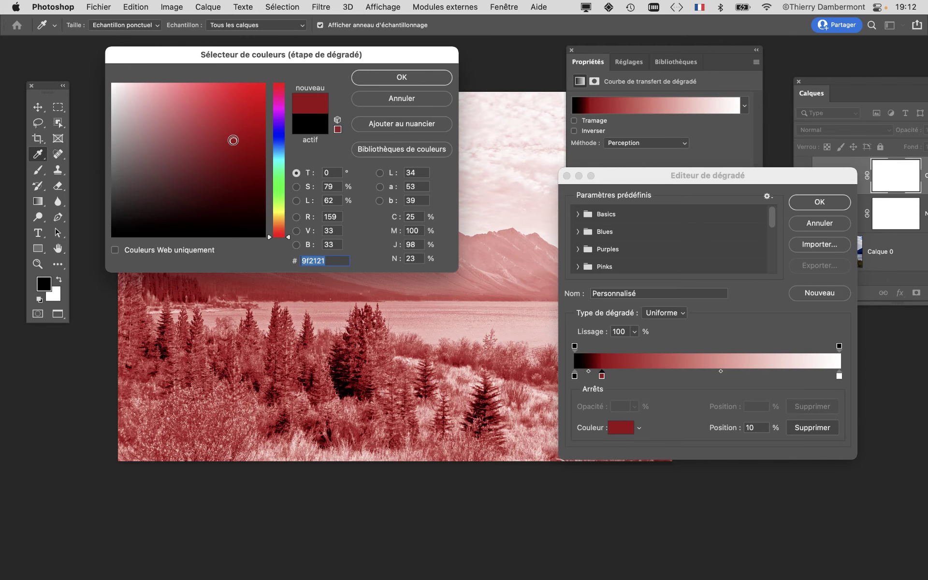
click(418, 79)
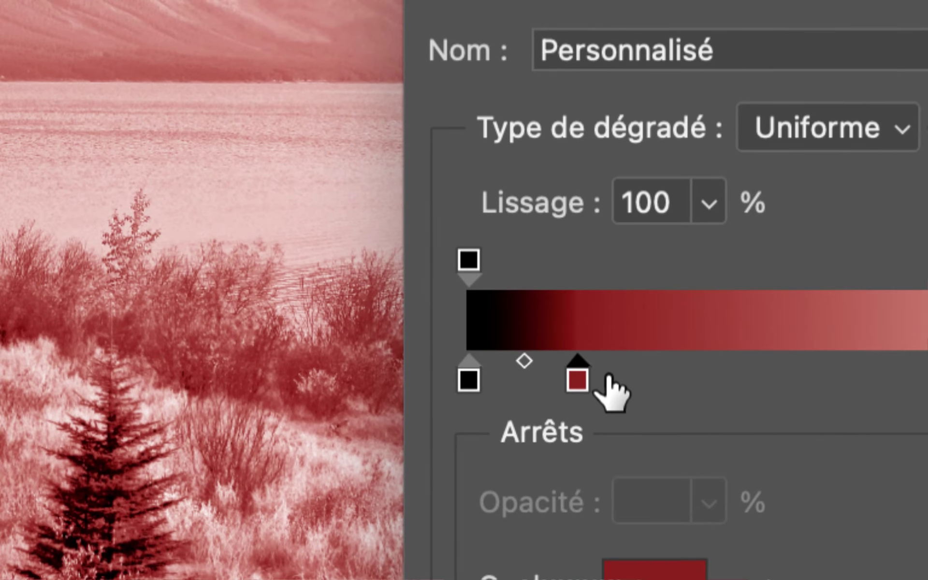
Step: Slide the red stop to 28% and adjust the black-to-red midpoint
drag(577, 379, 696, 380)
click(583, 360)
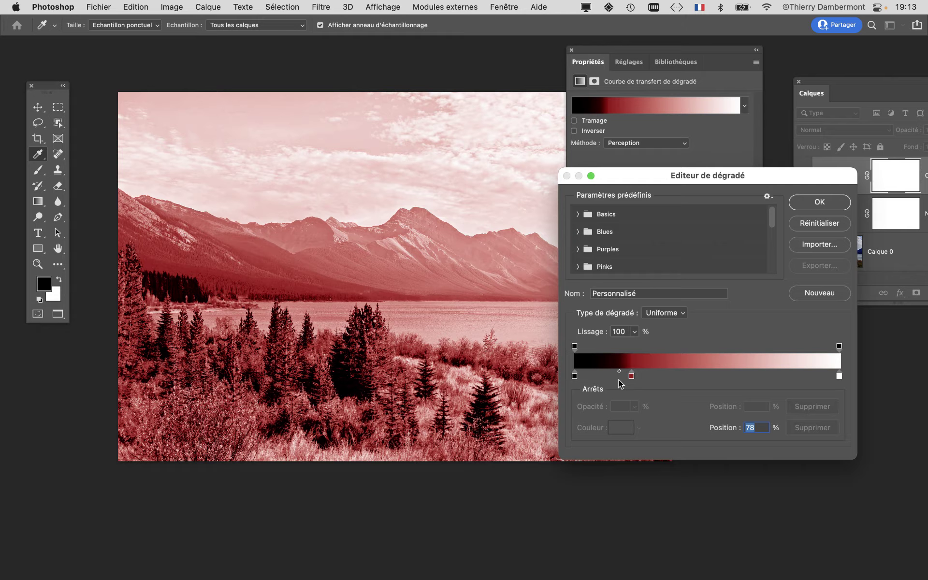
key(alt)
mouse_move(631, 376)
mouse_down()
mouse_move(649, 377)
mouse_move(629, 371)
mouse_up()
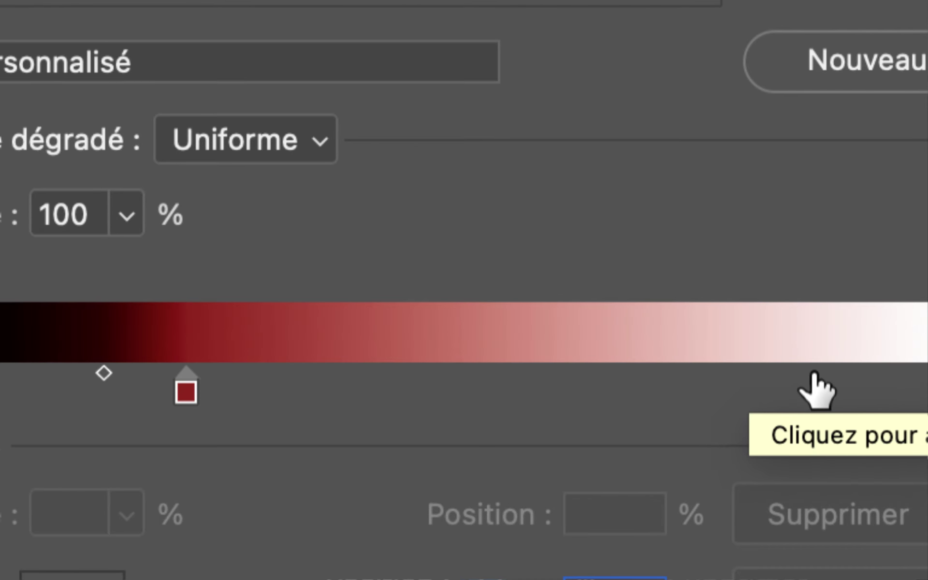
Step: Add a slate blue 3d5e7a colour stop near the white end of the gradient
click(816, 387)
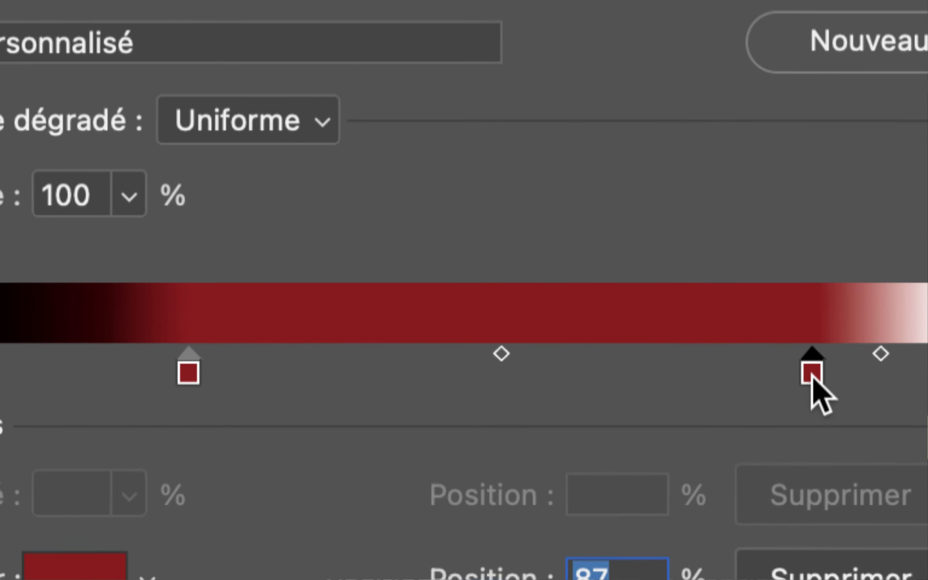
double_click(813, 380)
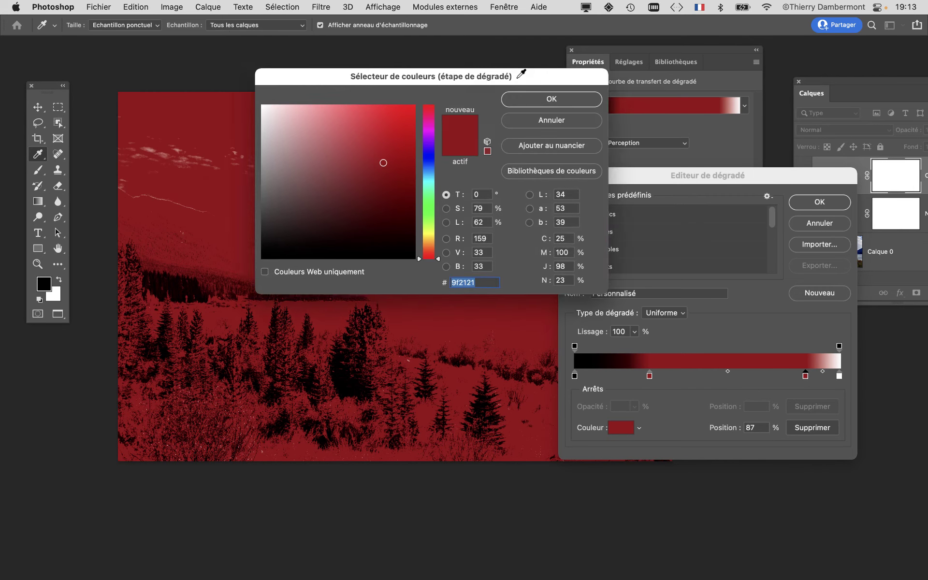
drag(521, 74, 817, 62)
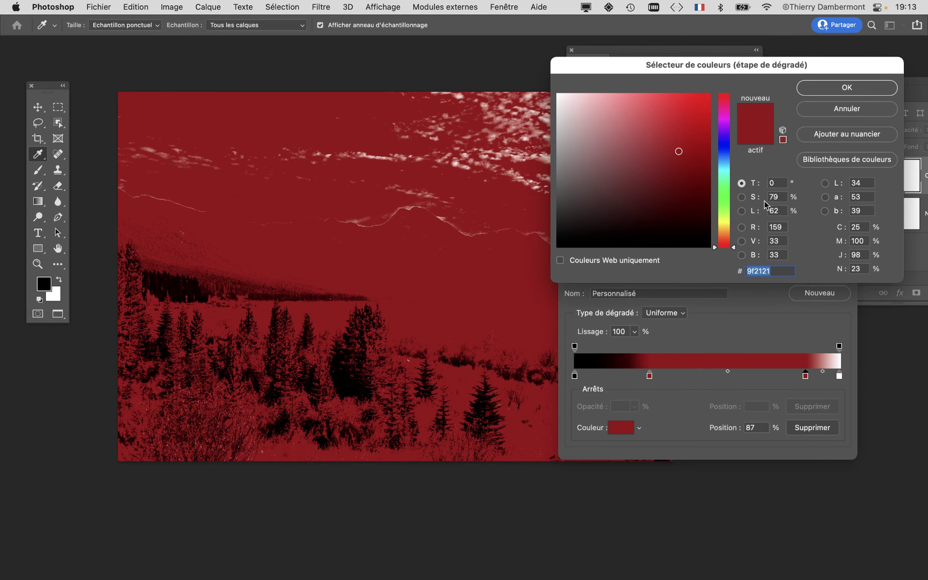
click(633, 174)
click(723, 207)
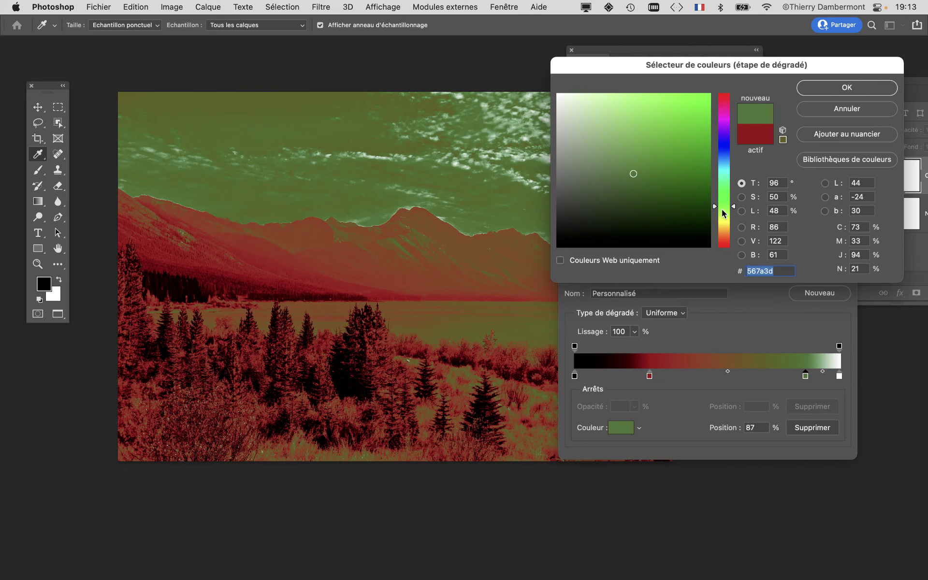
click(724, 158)
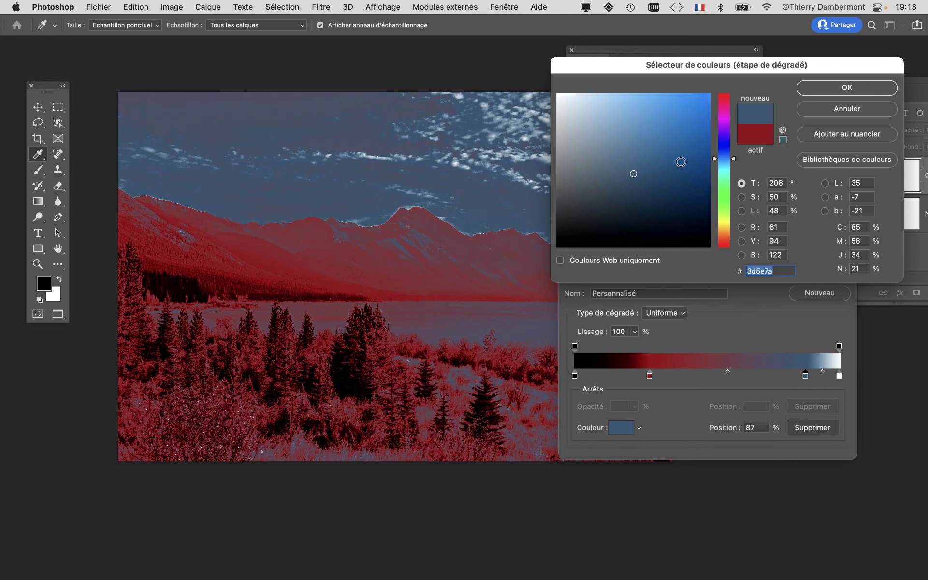
click(865, 87)
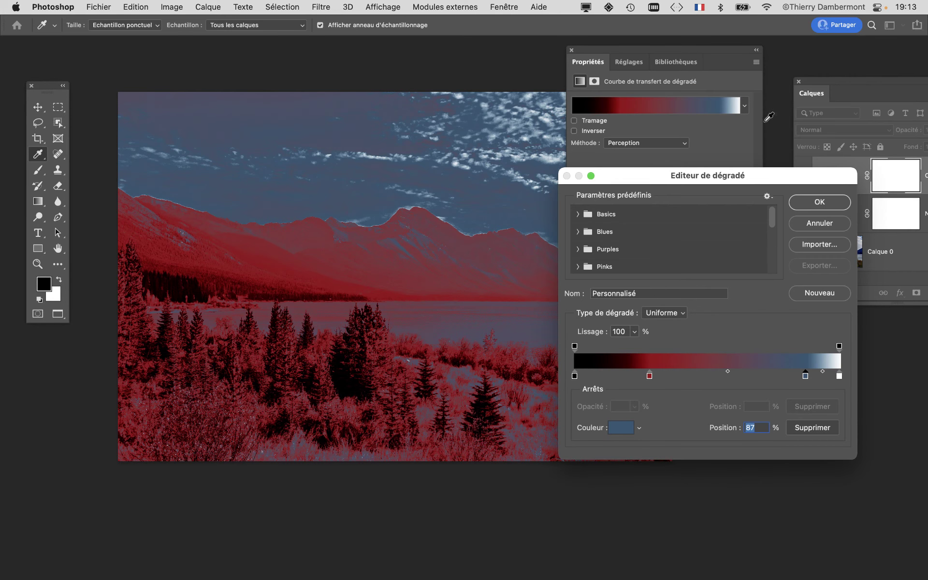
drag(672, 182, 733, 165)
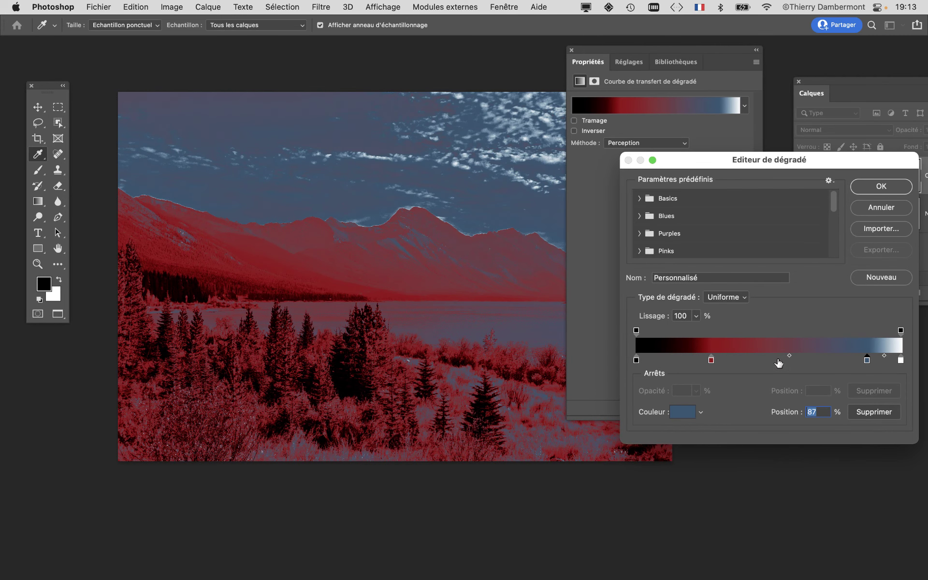
Step: Nudge the colour midpoint and darken the red stop to 763232
mouse_move(790, 356)
mouse_down()
mouse_move(776, 356)
mouse_move(798, 356)
mouse_move(789, 356)
mouse_up()
click(711, 360)
double_click(711, 360)
click(648, 175)
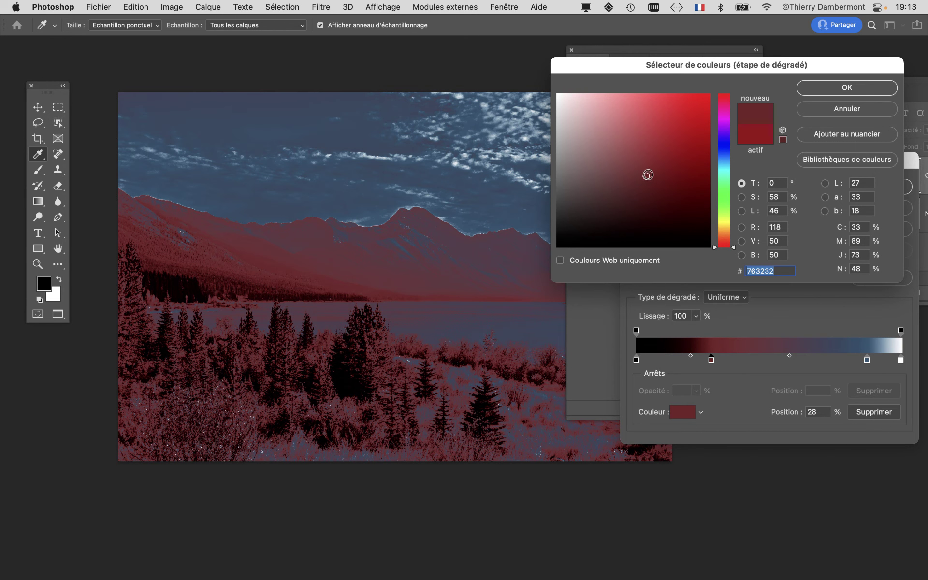
click(865, 87)
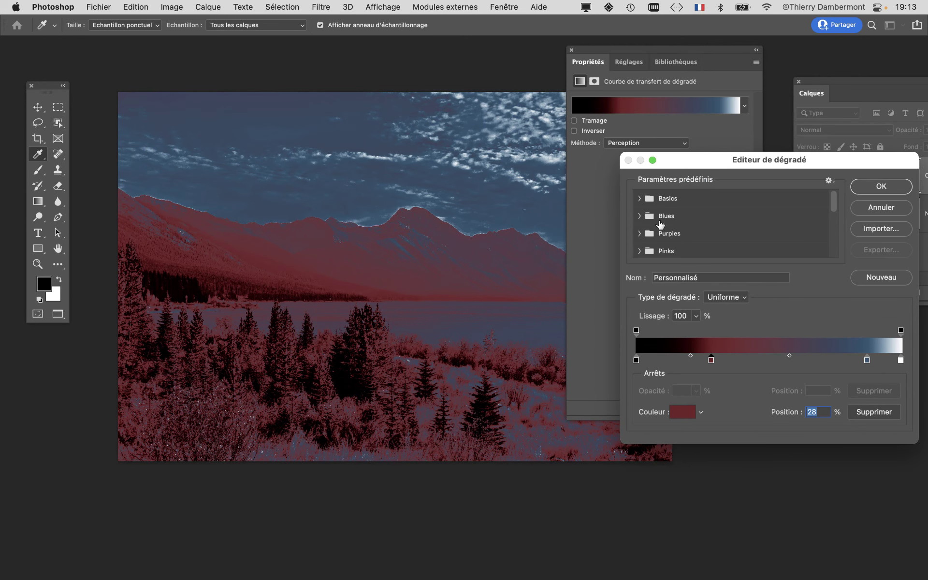
click(867, 361)
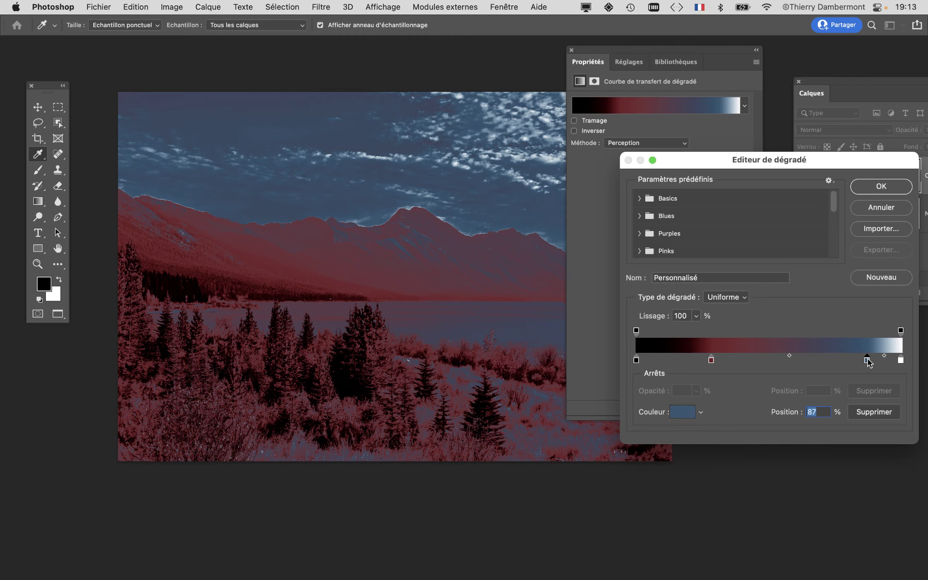
Step: Accept the gradient and enlarge the Layers panel to show full layer names
click(880, 188)
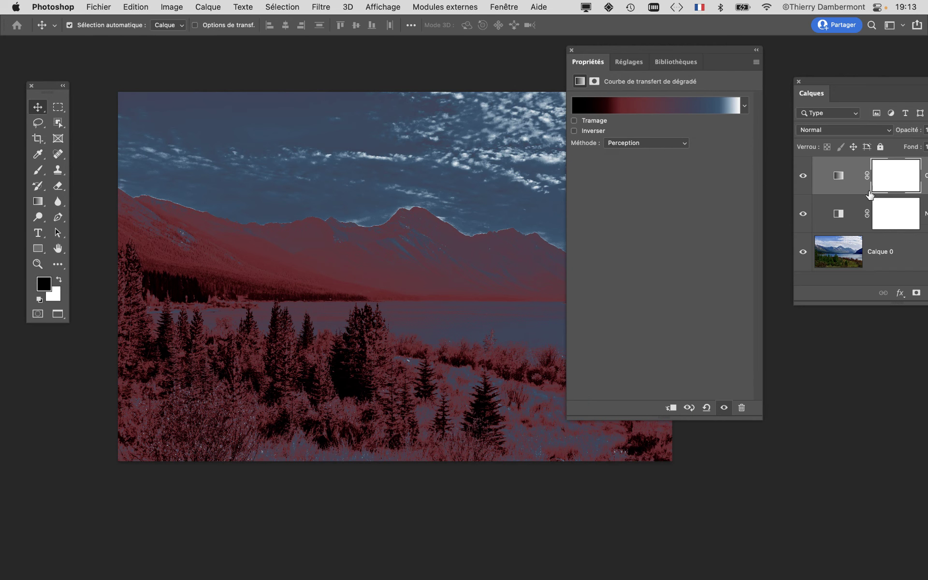
click(571, 50)
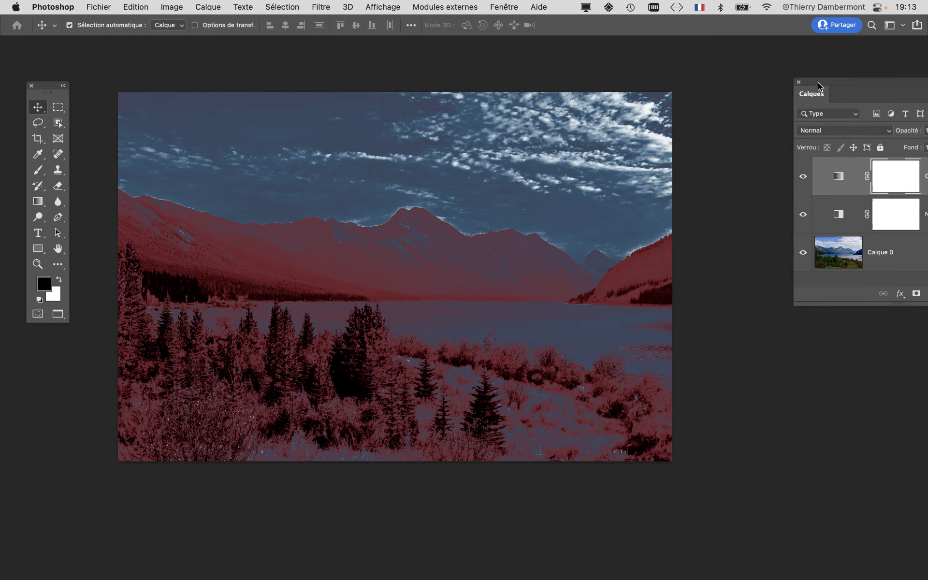
drag(808, 71, 642, 99)
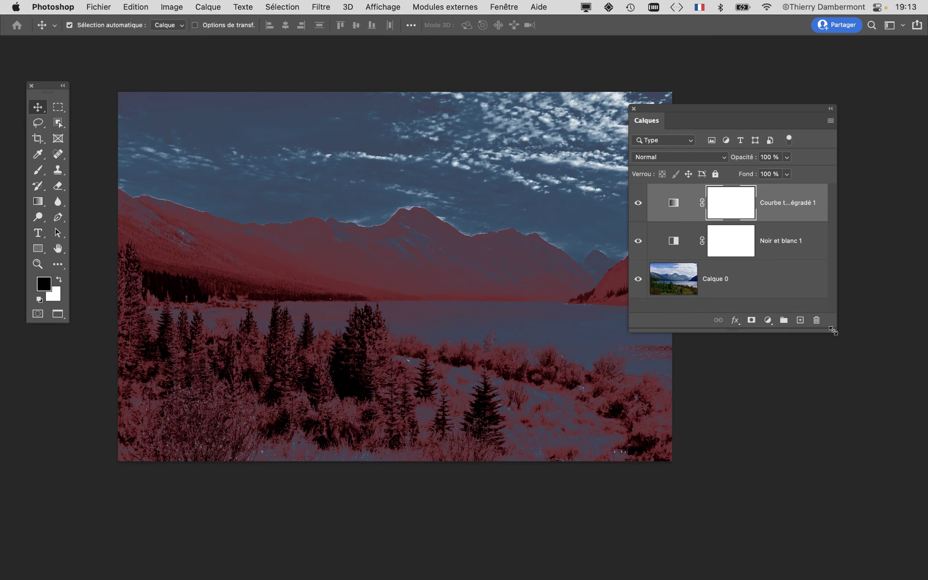
drag(832, 330, 868, 370)
Step: Reopen the gradient map and move the red stop to 46% and blue to 79%
double_click(677, 205)
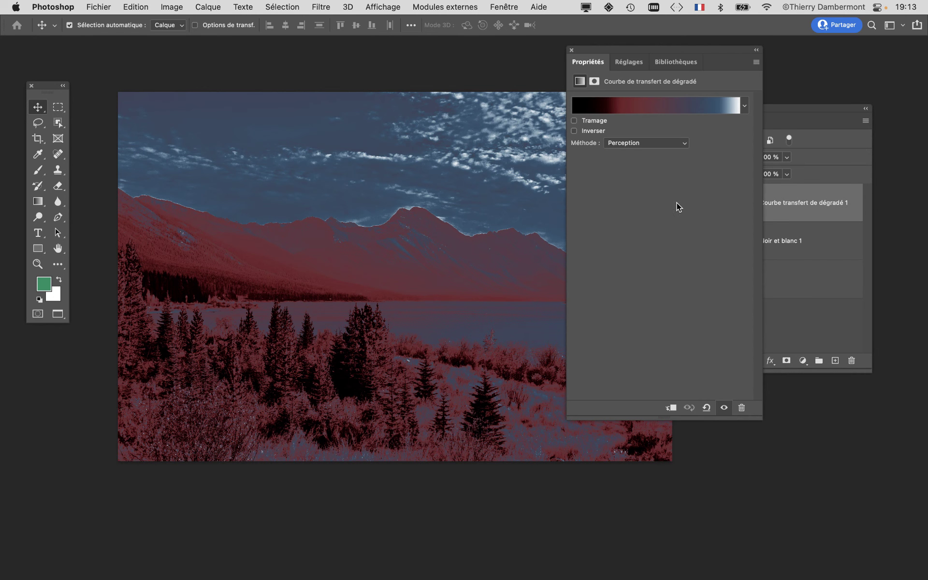
click(651, 106)
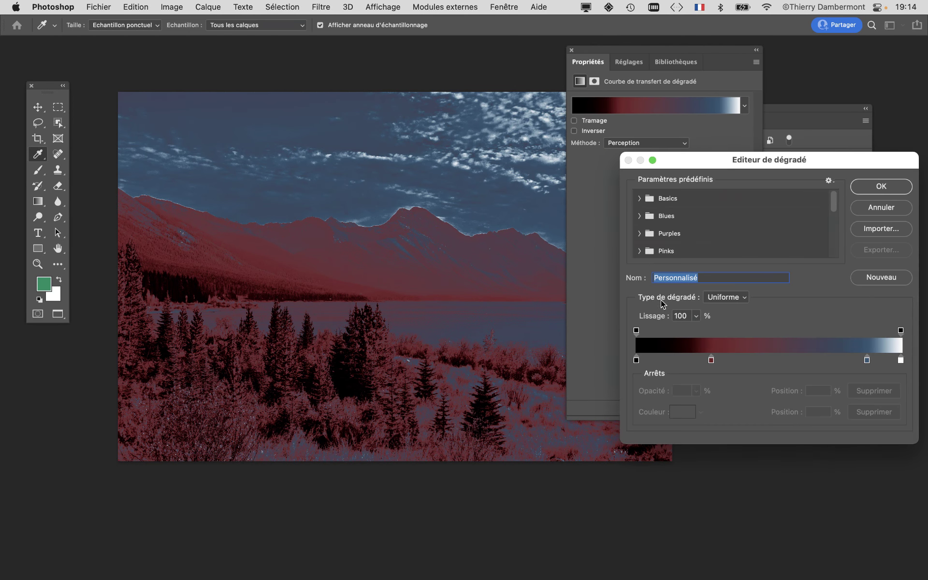
click(719, 360)
mouse_move(730, 362)
mouse_down()
mouse_move(743, 361)
mouse_move(725, 382)
mouse_up()
click(734, 360)
click(711, 360)
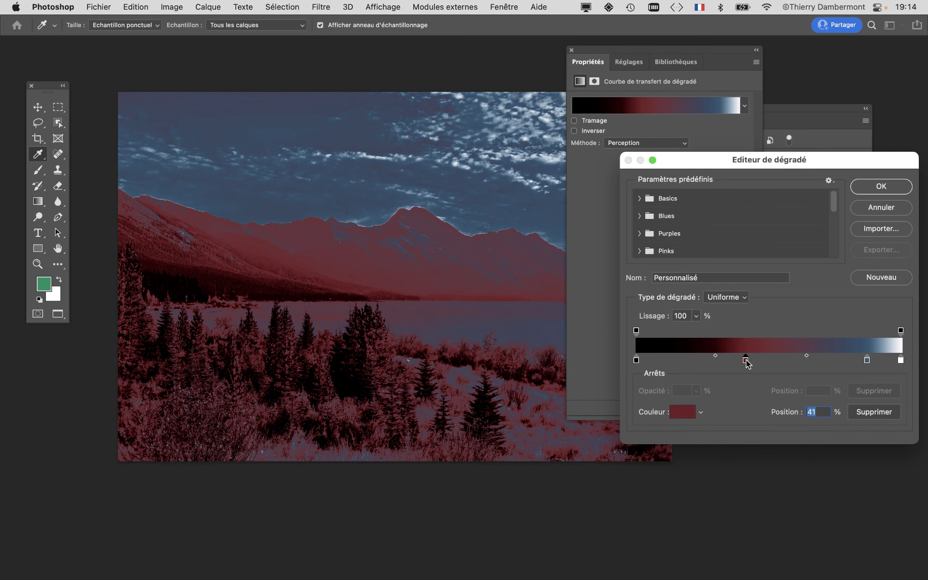
drag(727, 363, 759, 363)
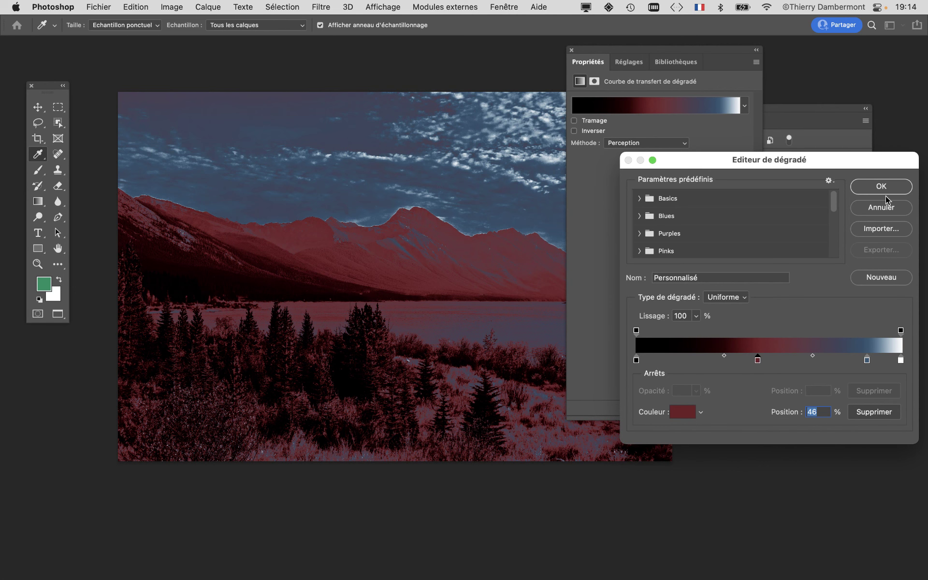
drag(866, 360, 846, 363)
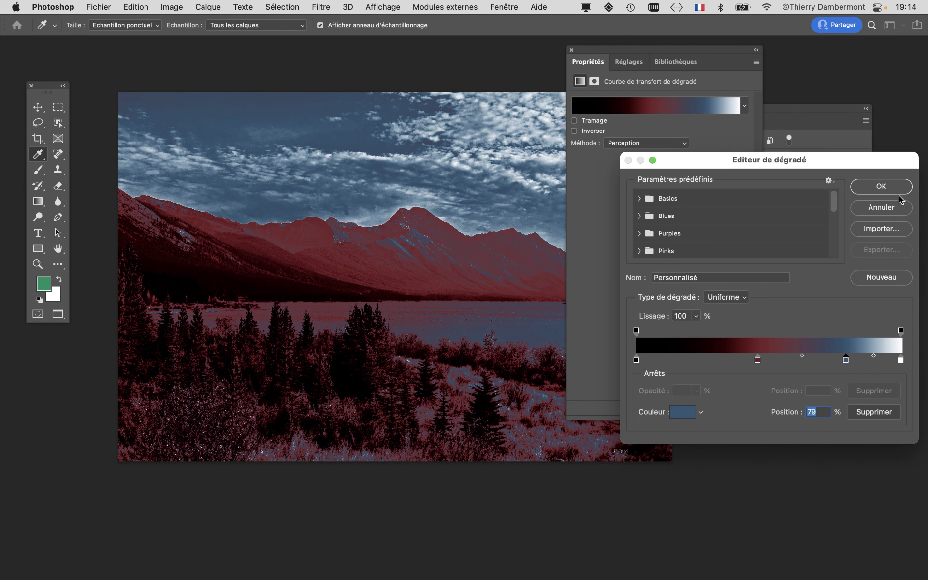
click(880, 185)
Step: Close the gradient map properties and shrink the Layers panel
click(571, 50)
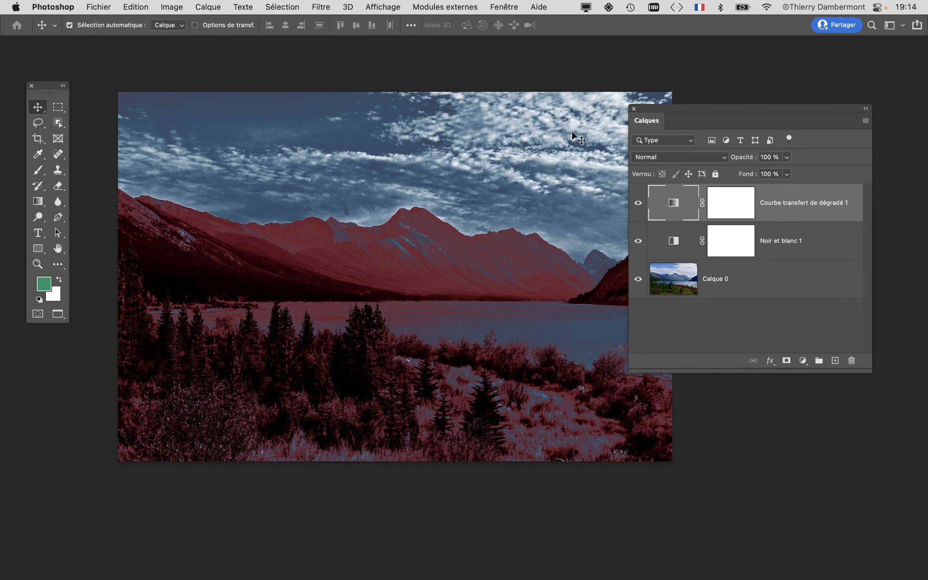
click(112, 5)
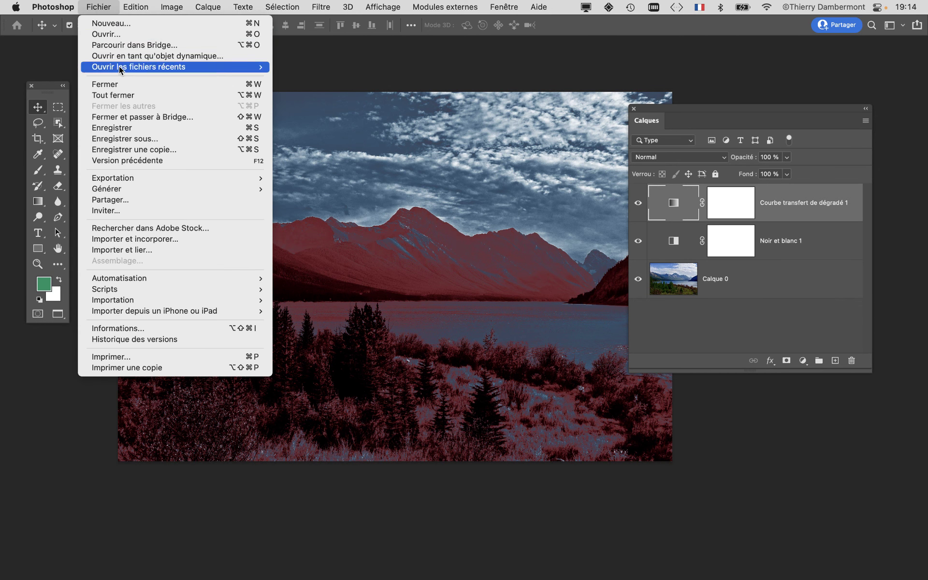
click(794, 307)
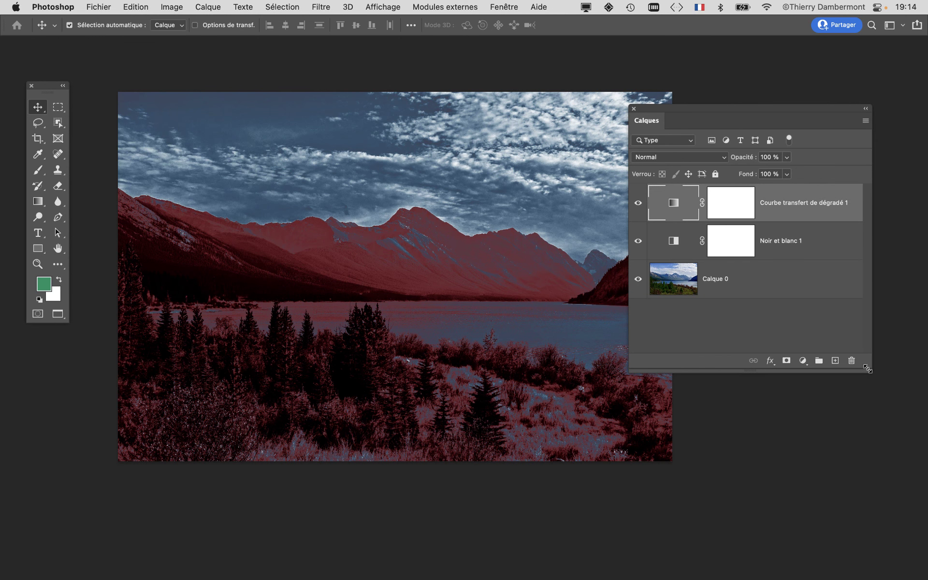
drag(868, 369, 849, 356)
Step: Save the image as photo-lac-01.psd in Photoshop format via Save As
click(92, 6)
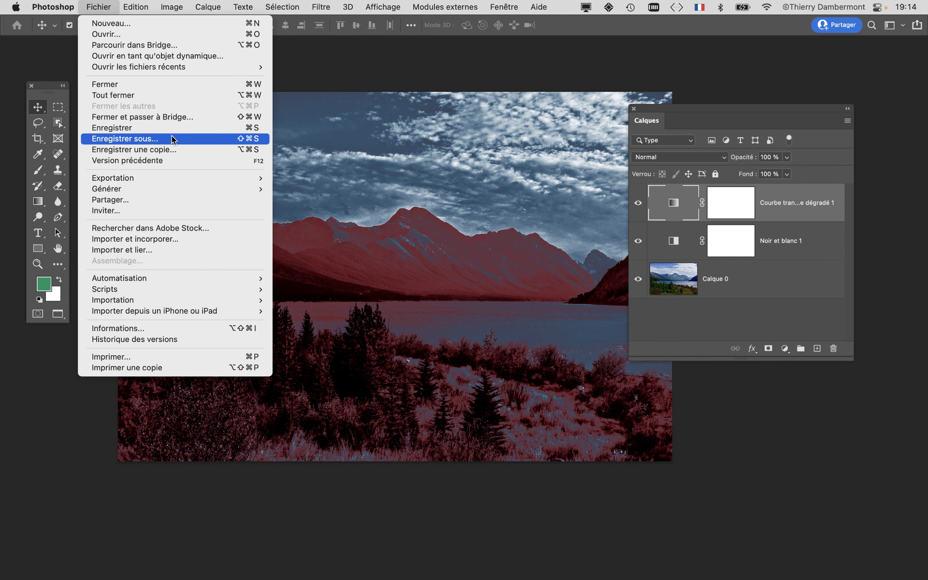
click(473, 274)
key(ctrl+shift+s)
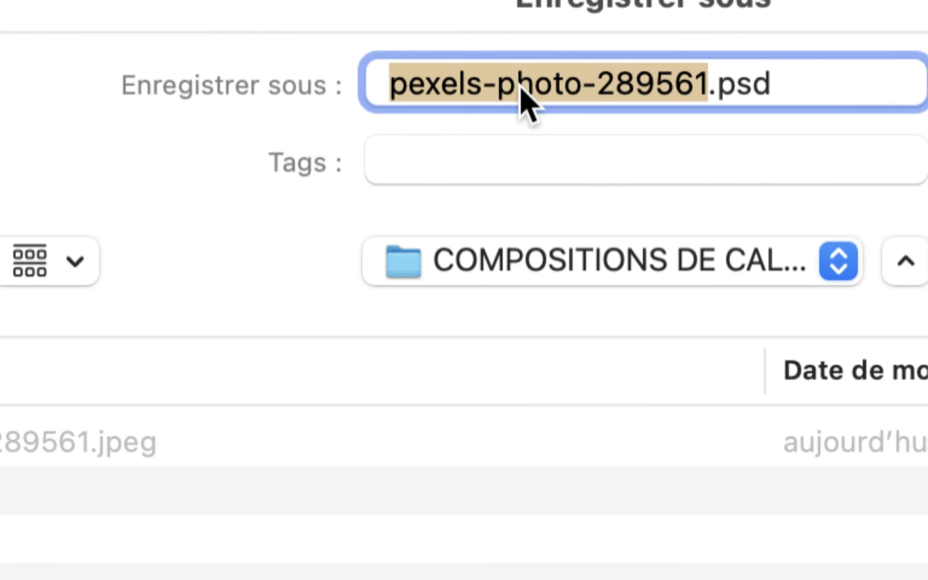
click(522, 87)
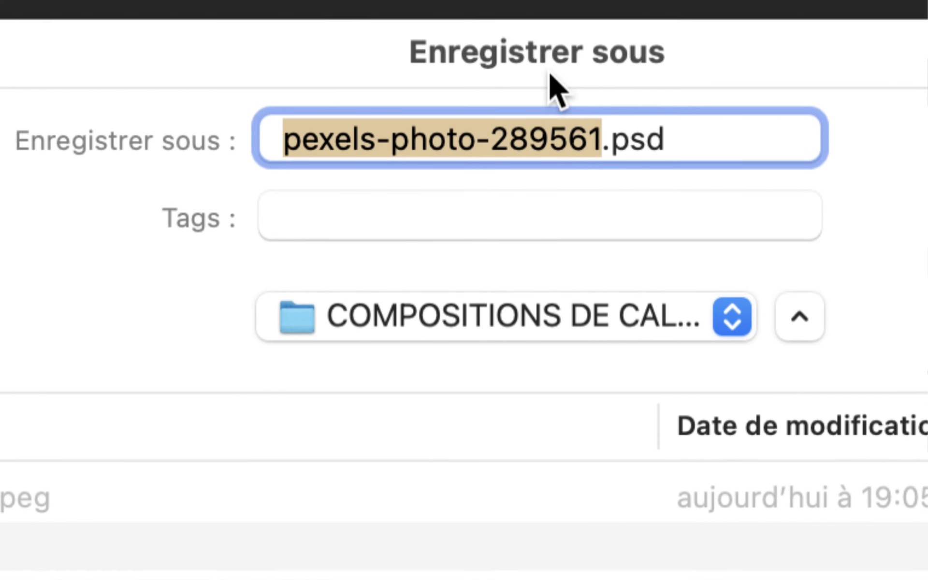
text(photo-)
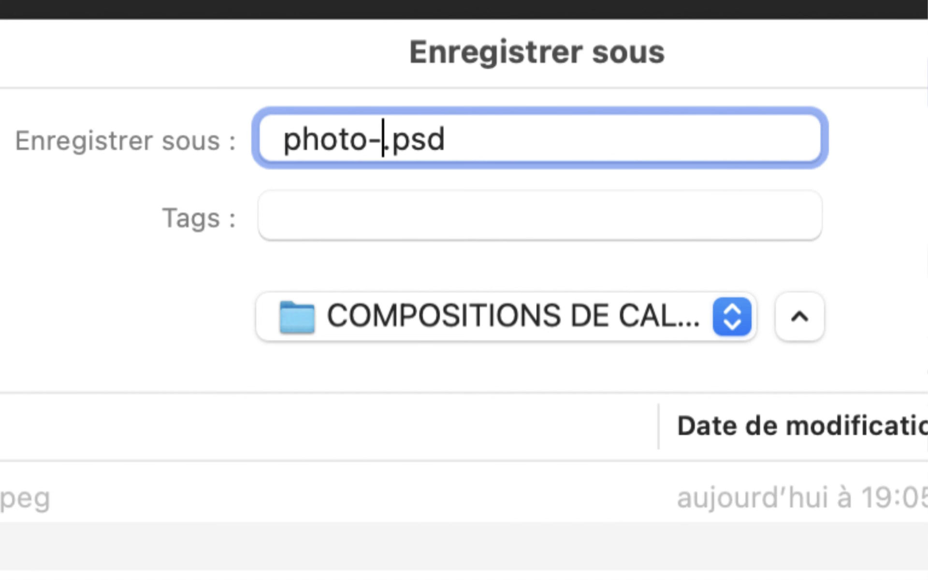
text(lac-01)
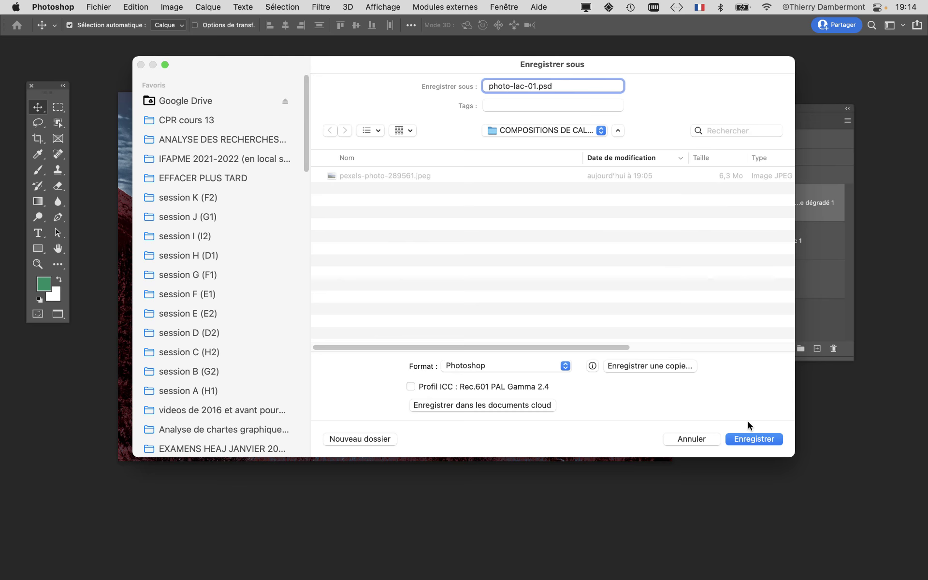
click(754, 439)
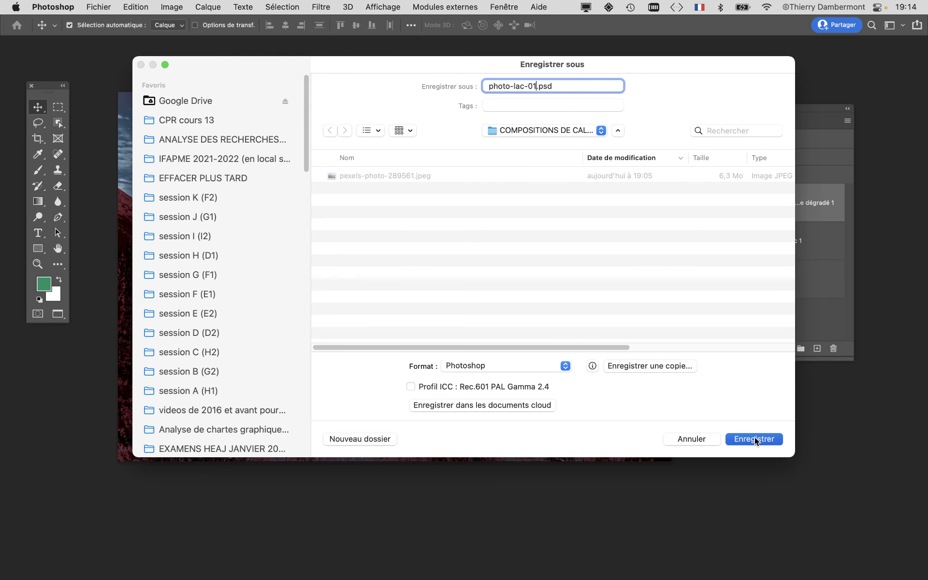